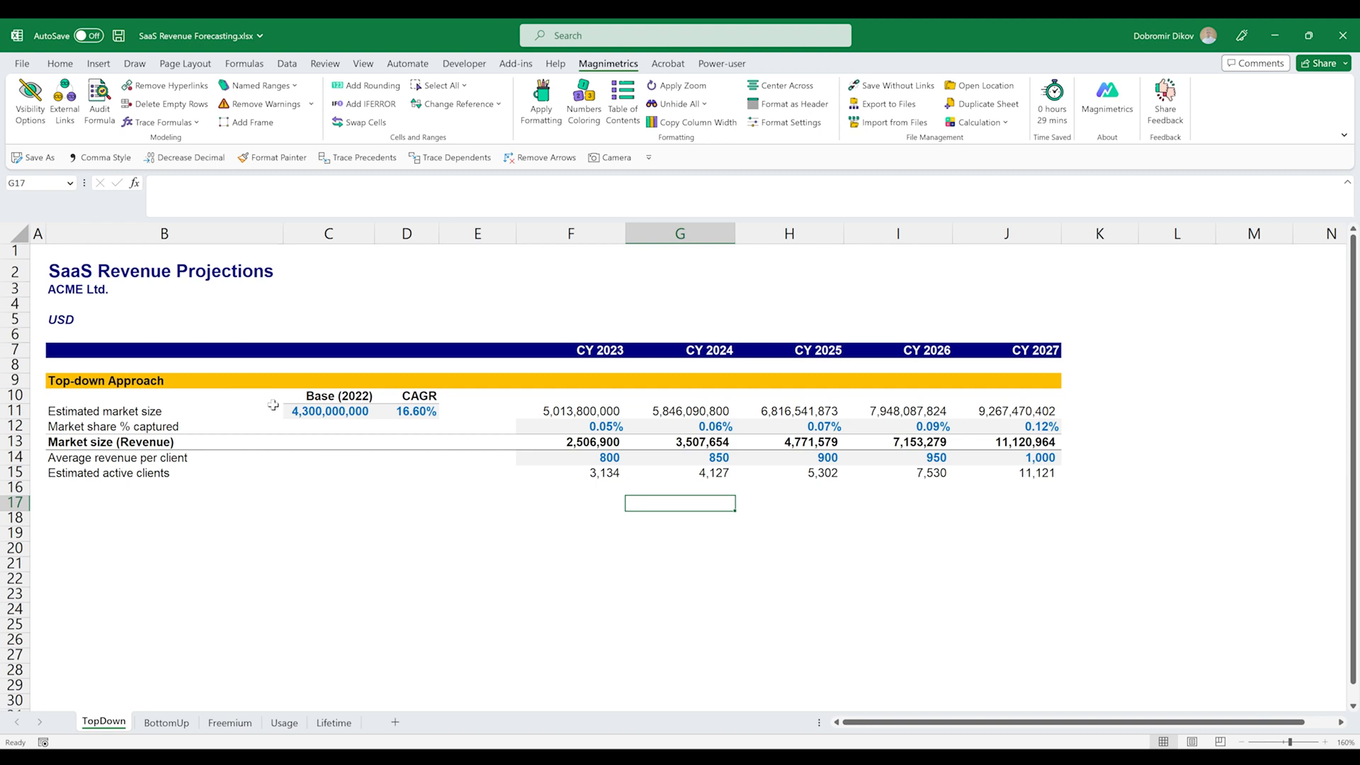
# - Review the TopDown market size formulas from the 2022 base through CY 2027 and the CY 2023 market share
pyautogui.click(338, 411)
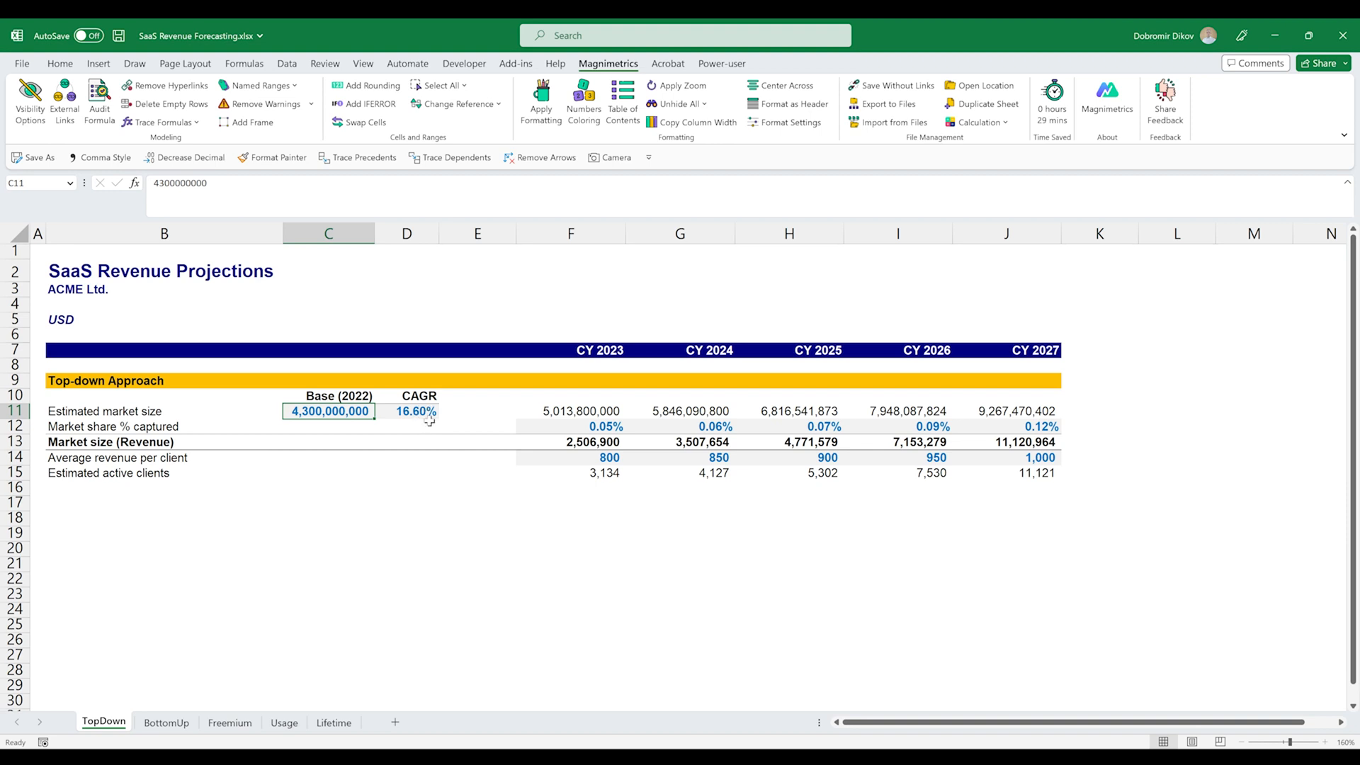
pyautogui.click(576, 407)
pyautogui.click(704, 412)
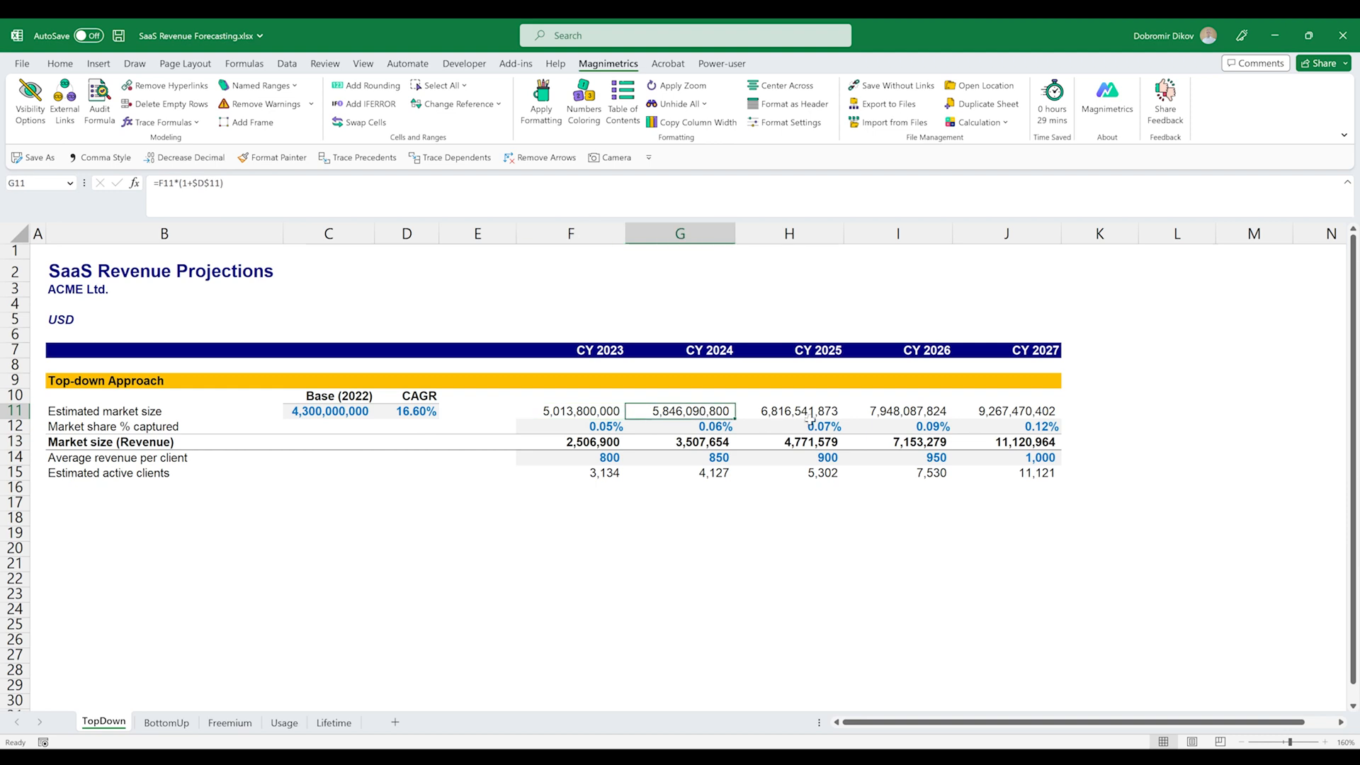
pyautogui.press('Right')
pyautogui.press('Right')
pyautogui.press('Right')
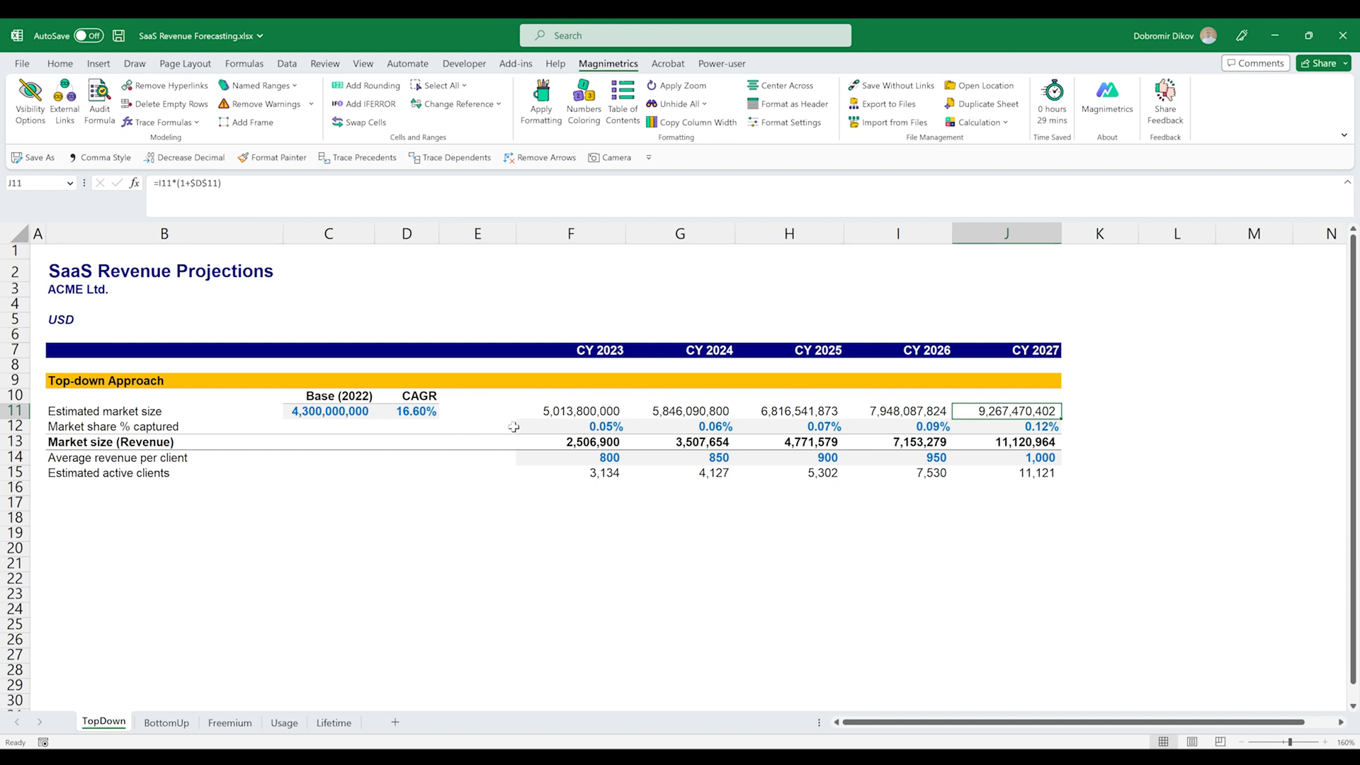
pyautogui.click(561, 414)
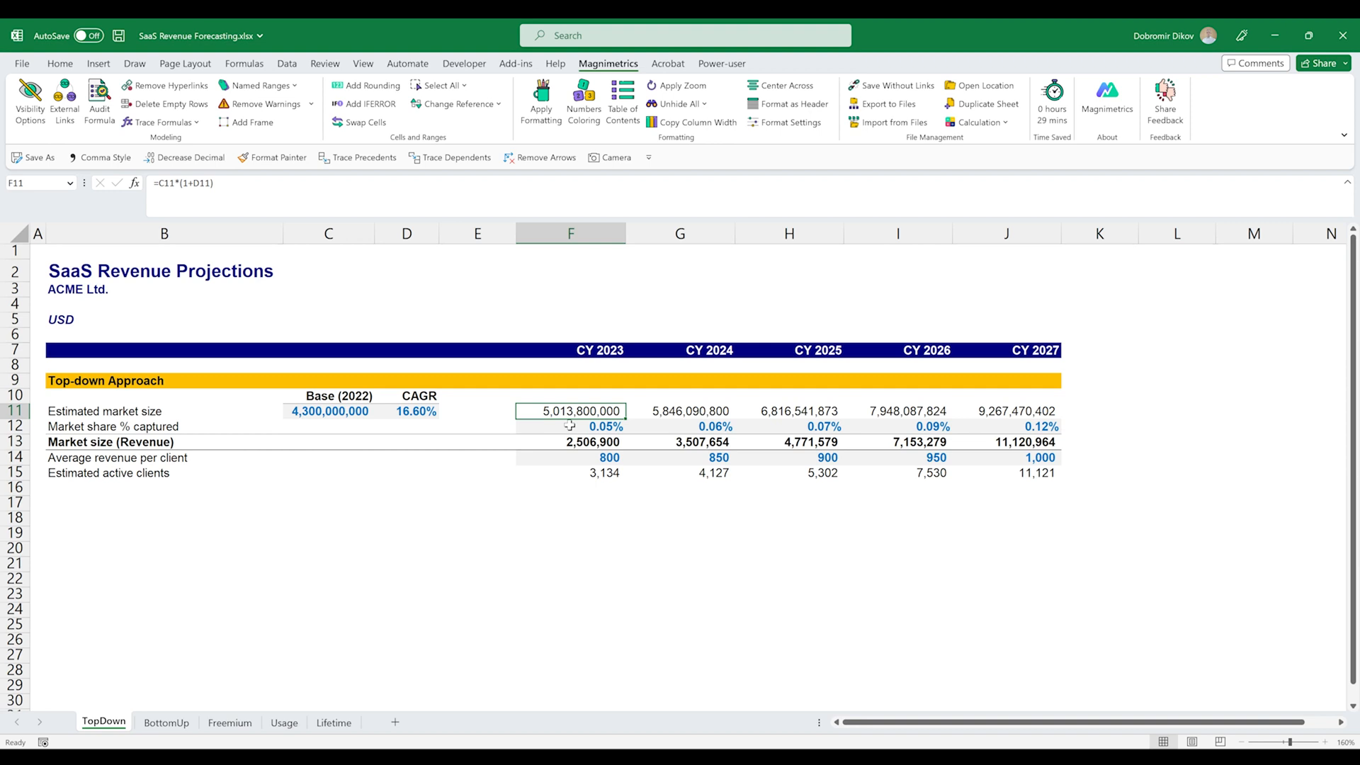
pyautogui.click(570, 425)
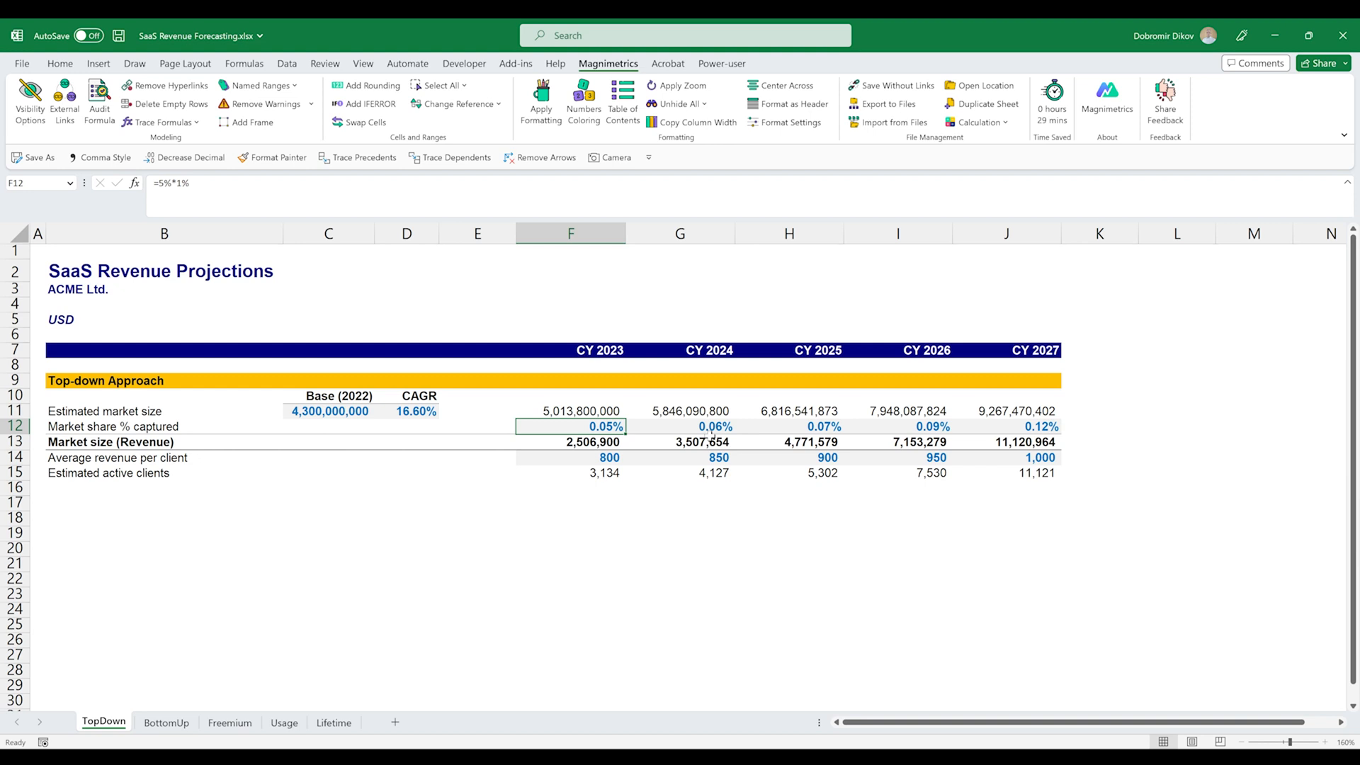
pyautogui.click(584, 414)
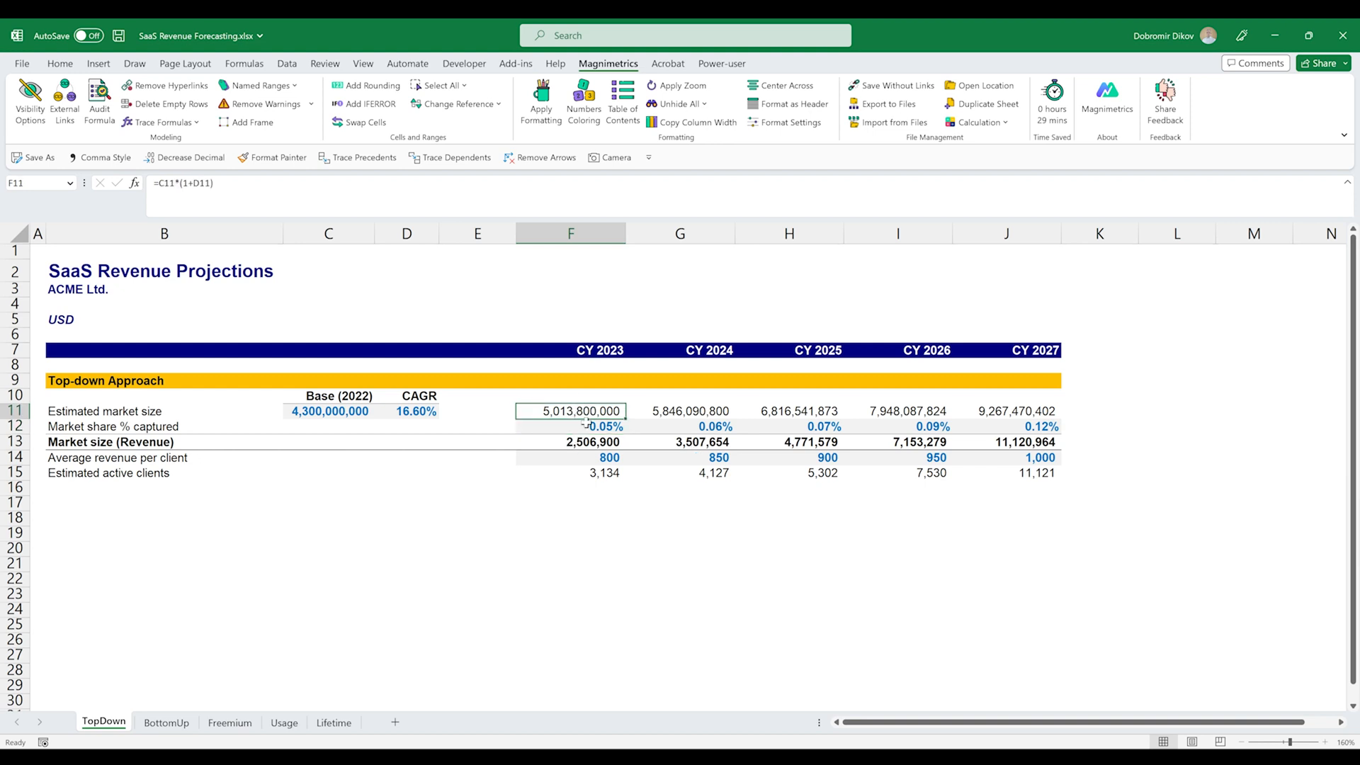
pyautogui.click(593, 430)
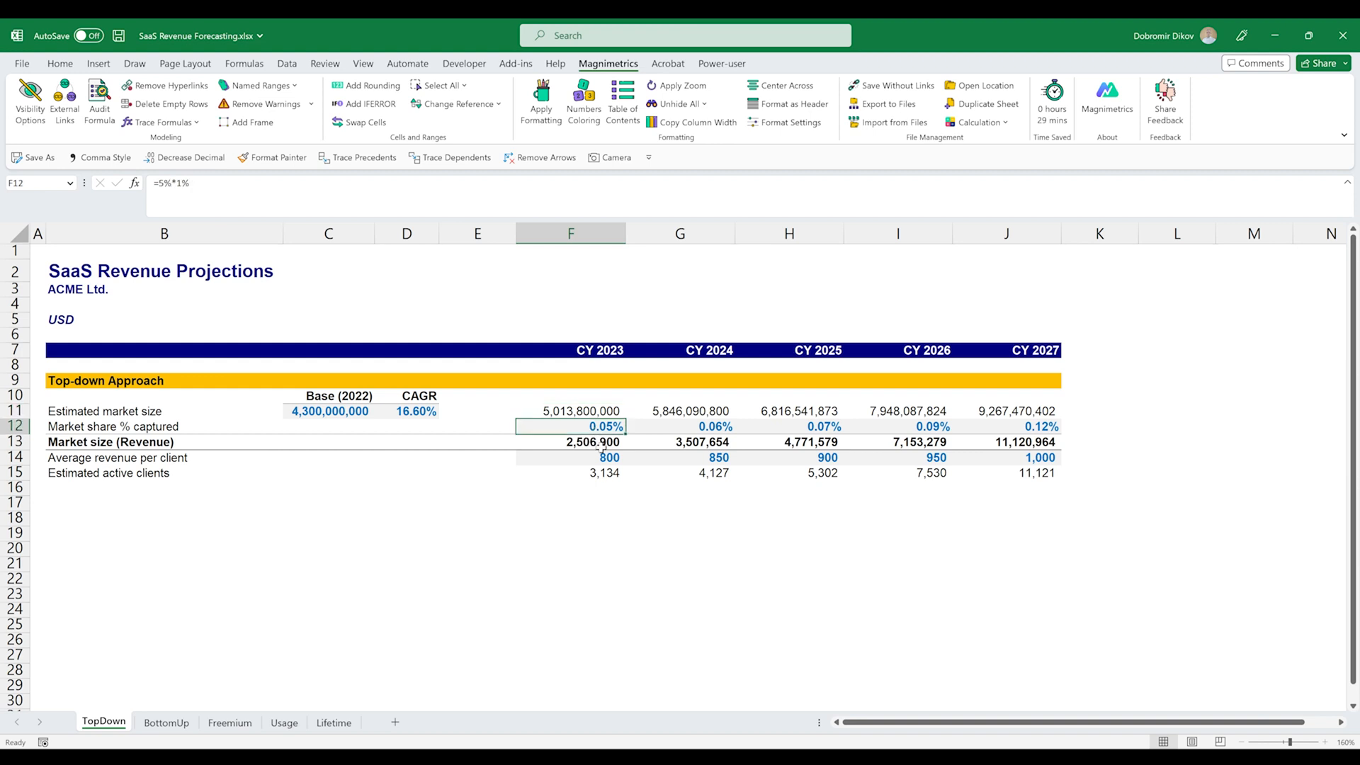
# - Highlight the Market size (Revenue), average revenue per client and estimated active clients rows across all years
pyautogui.moveTo(597, 443); pyautogui.dragTo(990, 445)
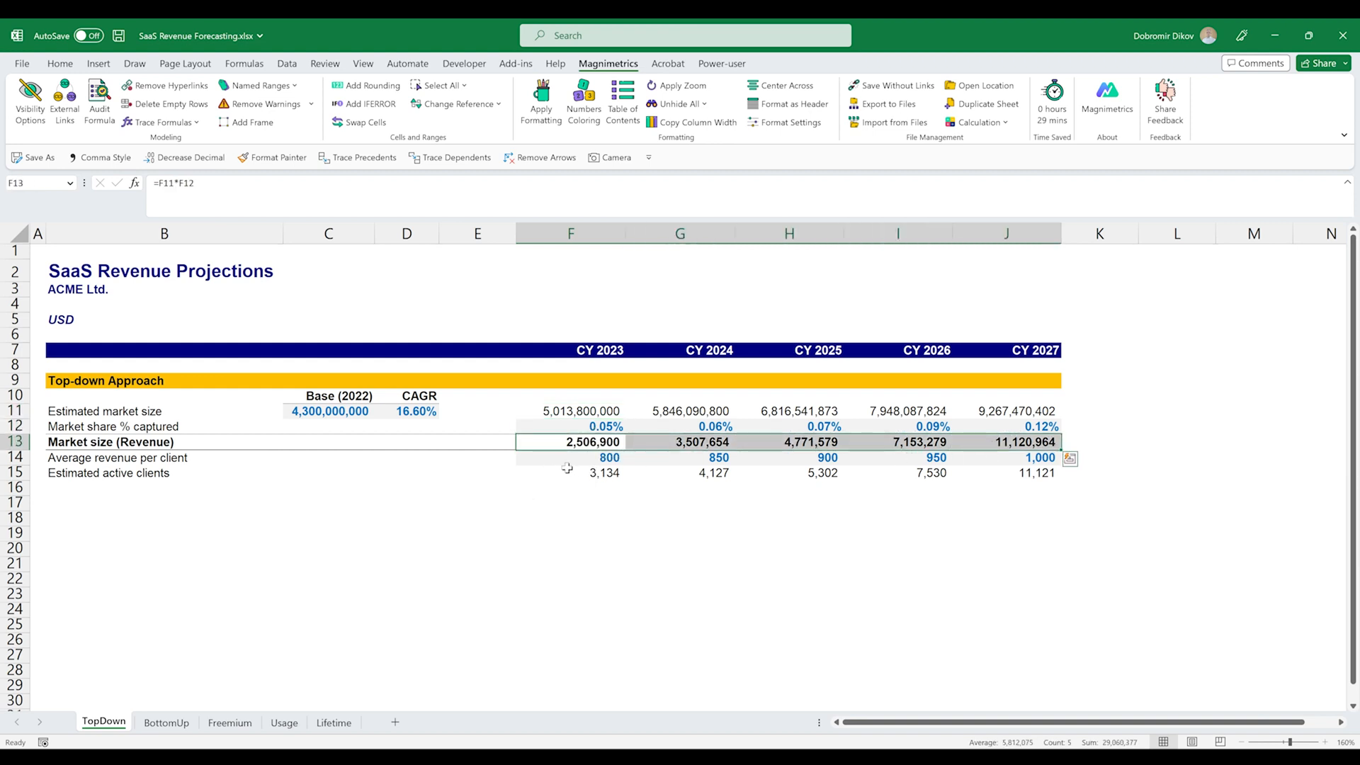
pyautogui.moveTo(622, 457); pyautogui.dragTo(1021, 462)
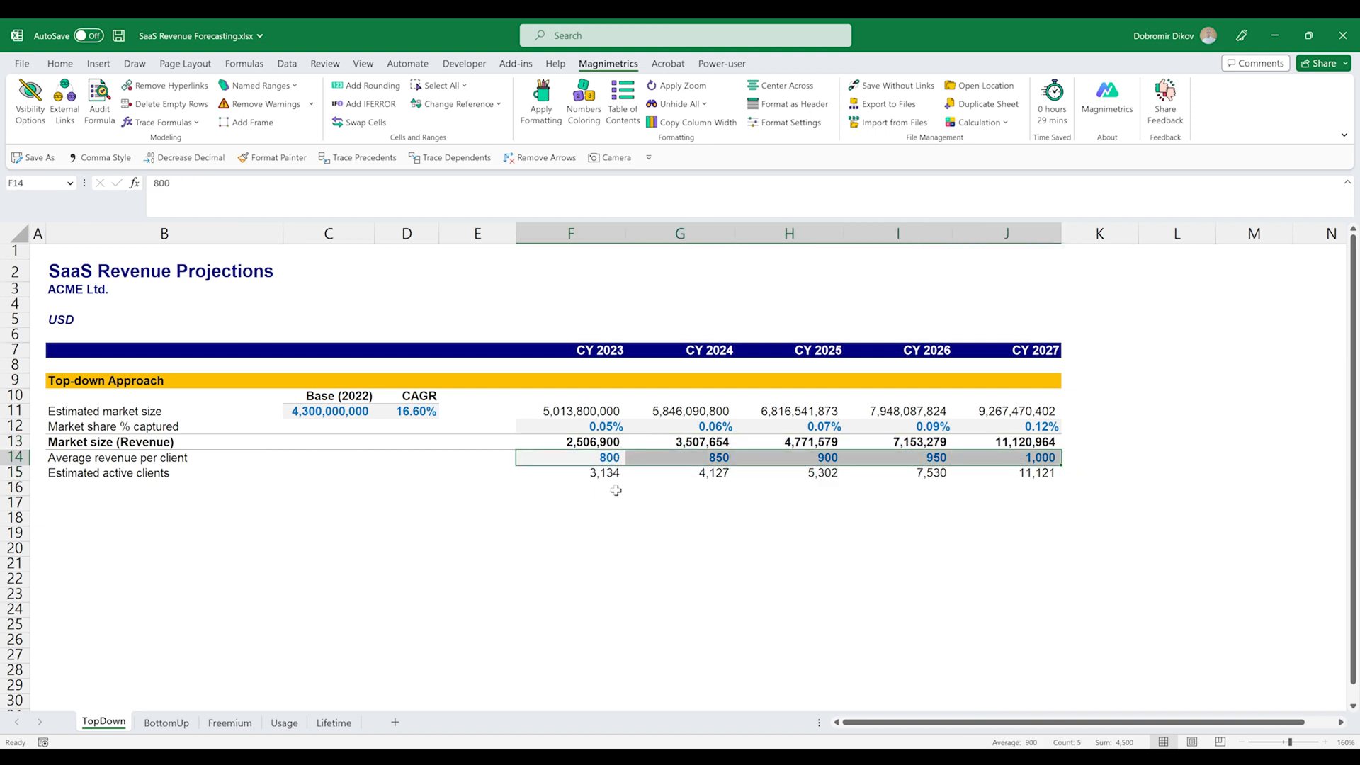
pyautogui.moveTo(616, 477); pyautogui.dragTo(1018, 473)
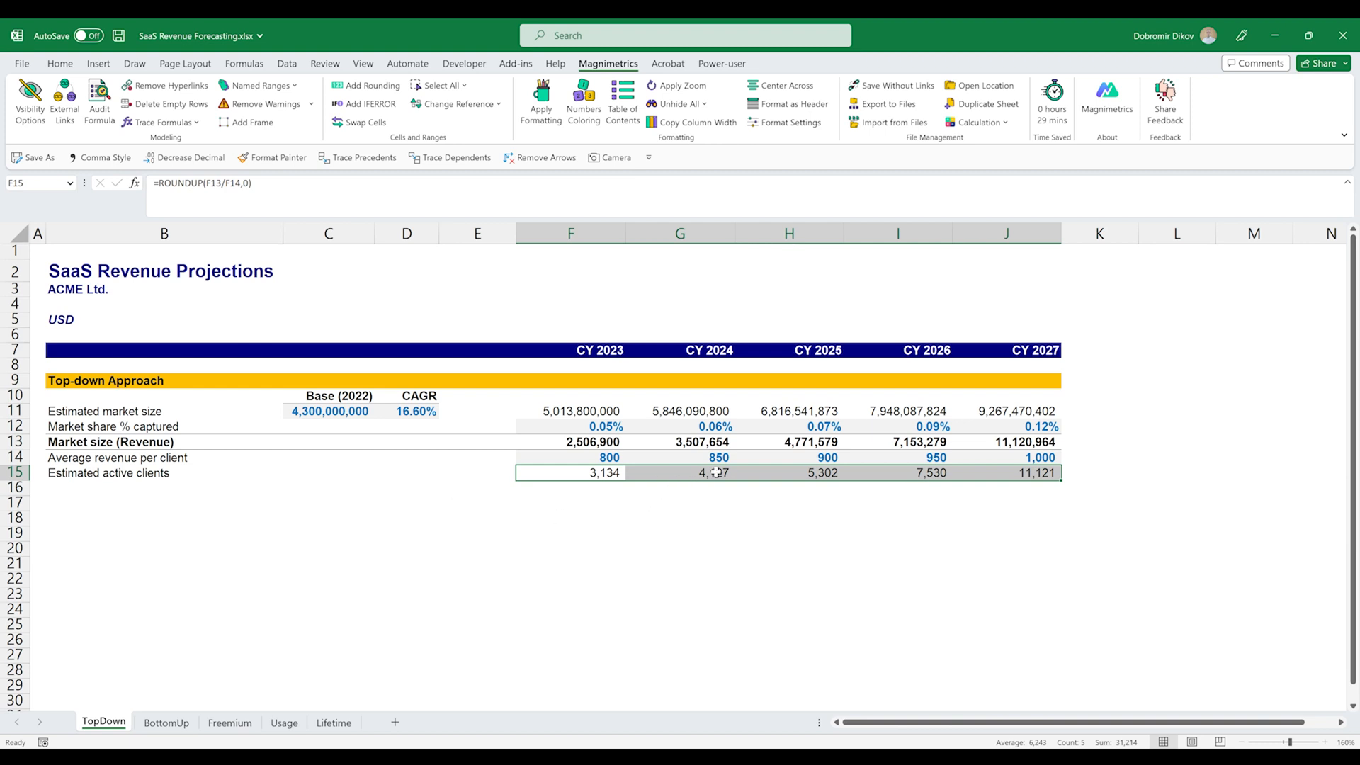
pyautogui.click(580, 492)
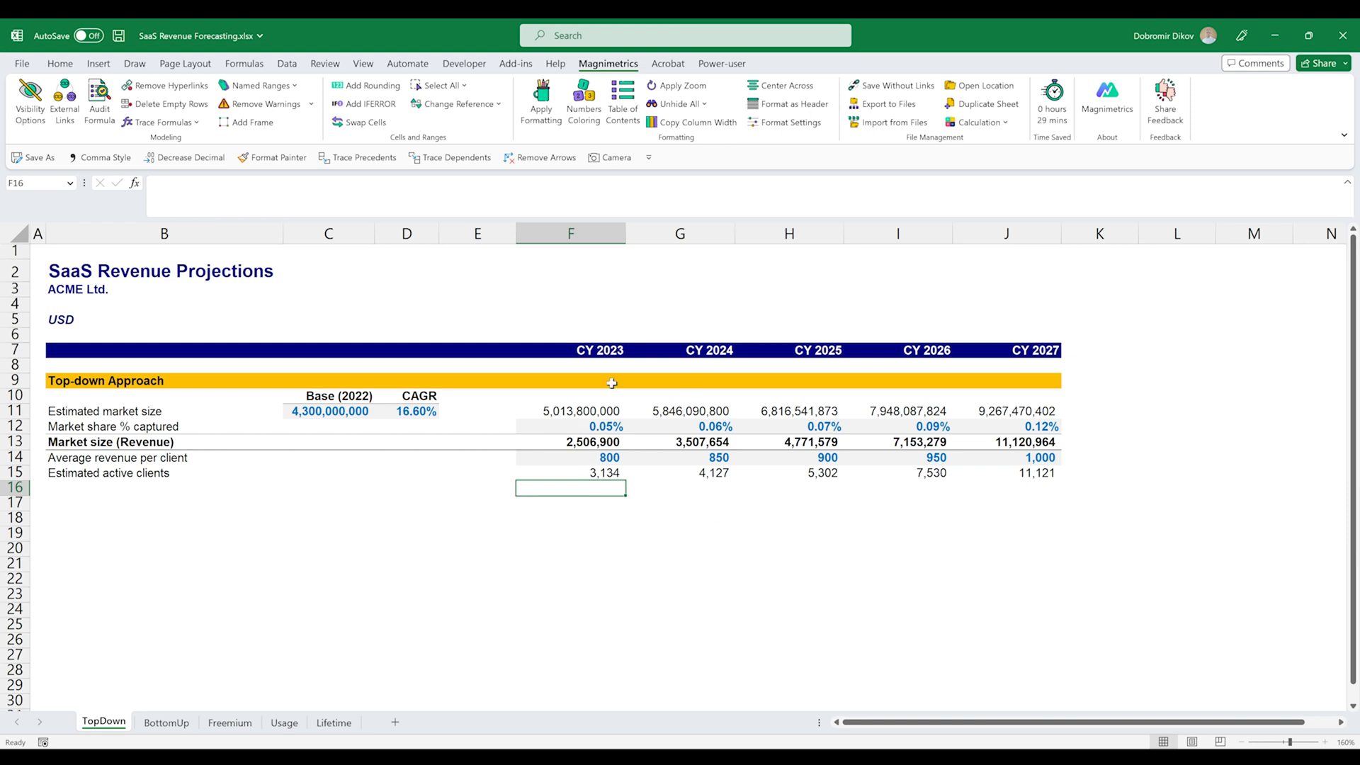
pyautogui.moveTo(599, 470); pyautogui.dragTo(1053, 474)
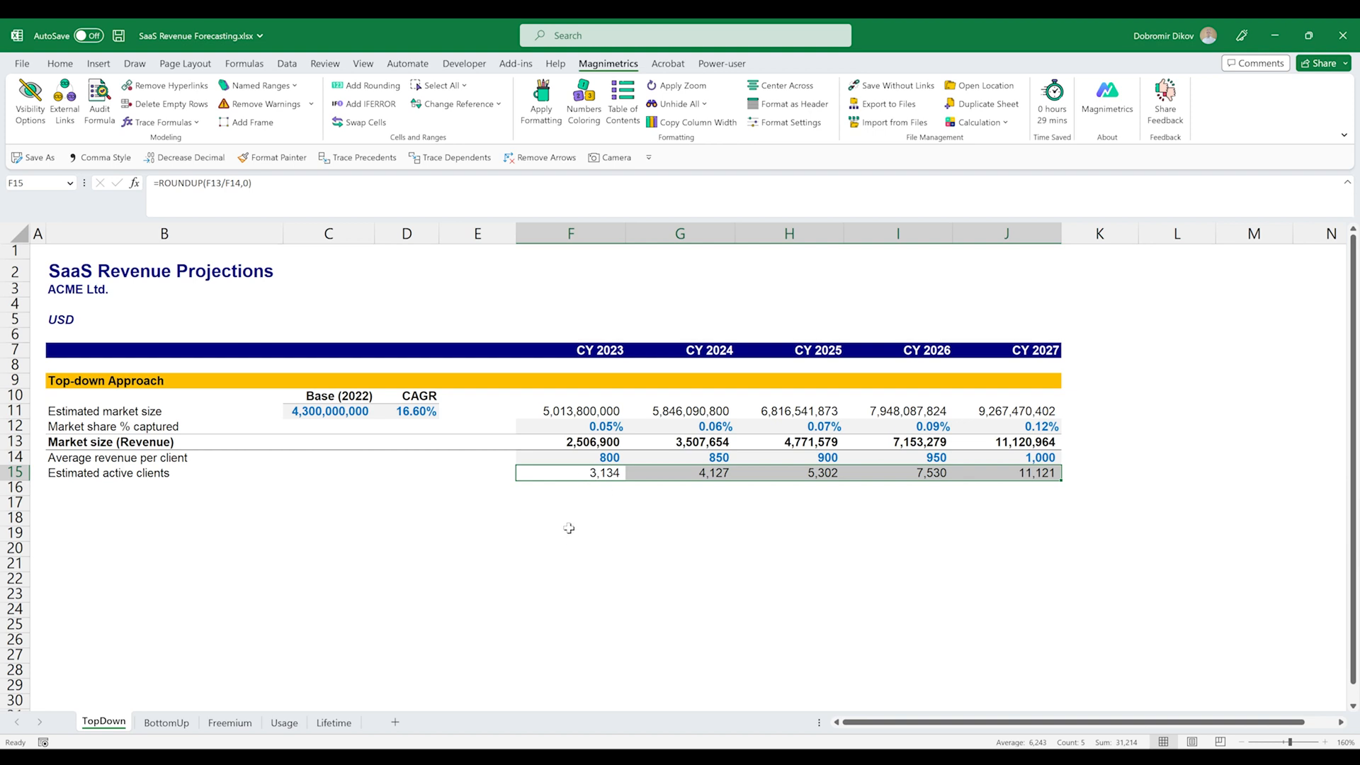
# - On BottomUp, review headcount, quota, realization, onboarded clients, 35% churn and the CY 2024 churned clients formula
pyautogui.click(166, 723)
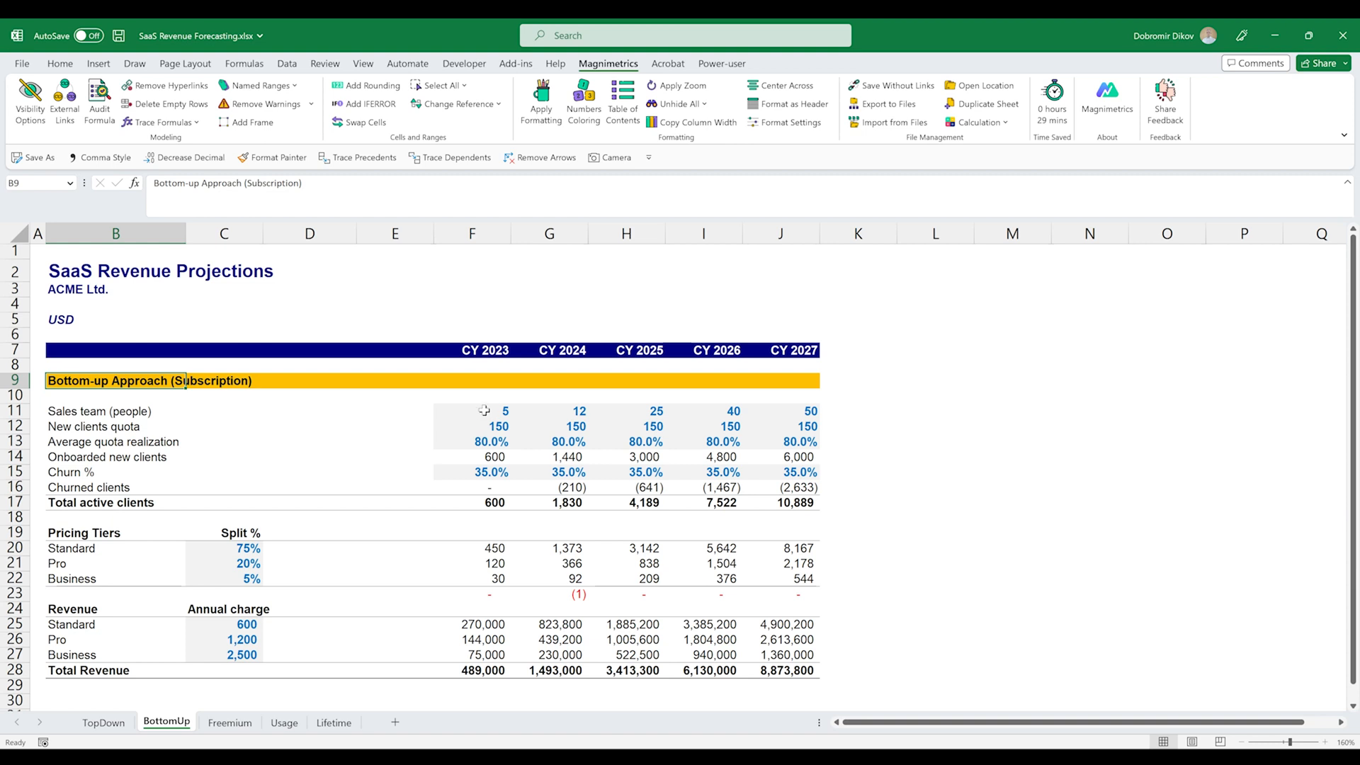
pyautogui.moveTo(478, 412); pyautogui.dragTo(773, 408)
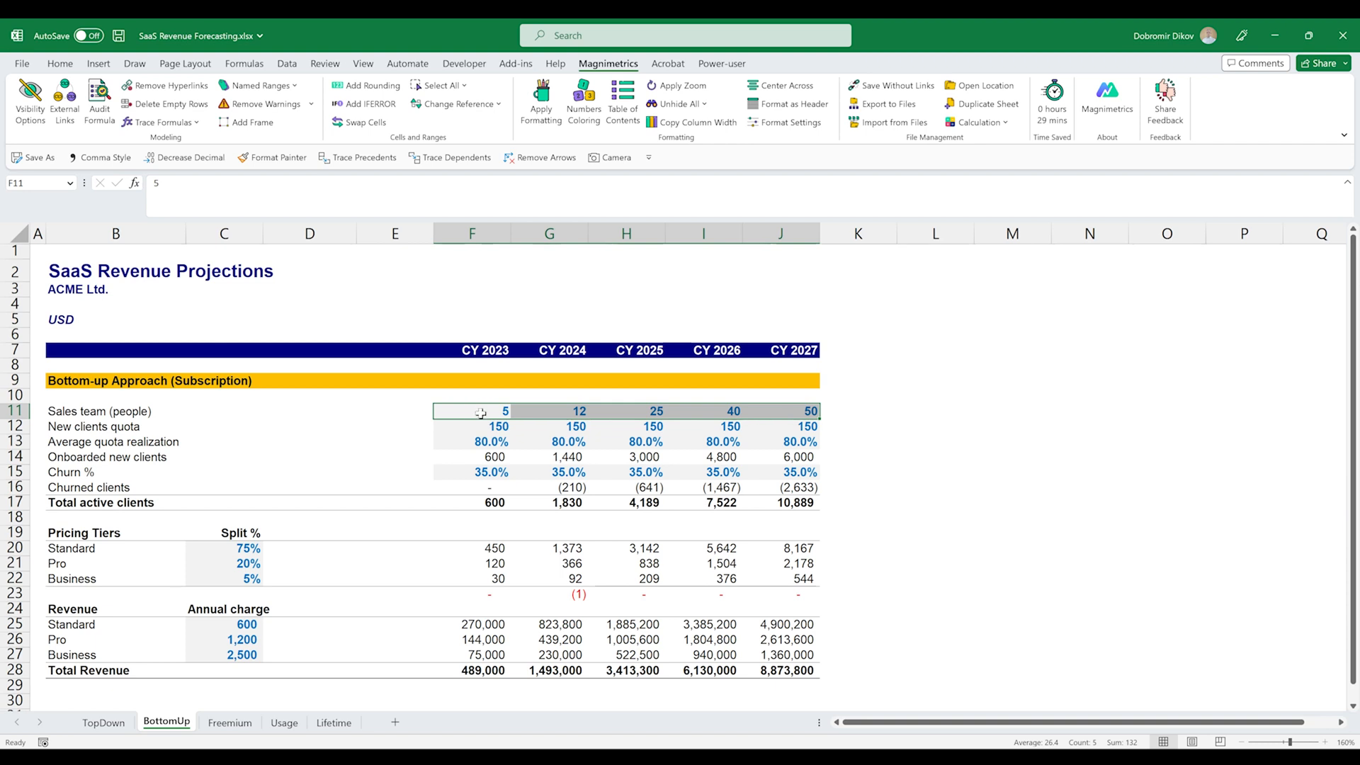
pyautogui.moveTo(482, 430); pyautogui.dragTo(809, 432)
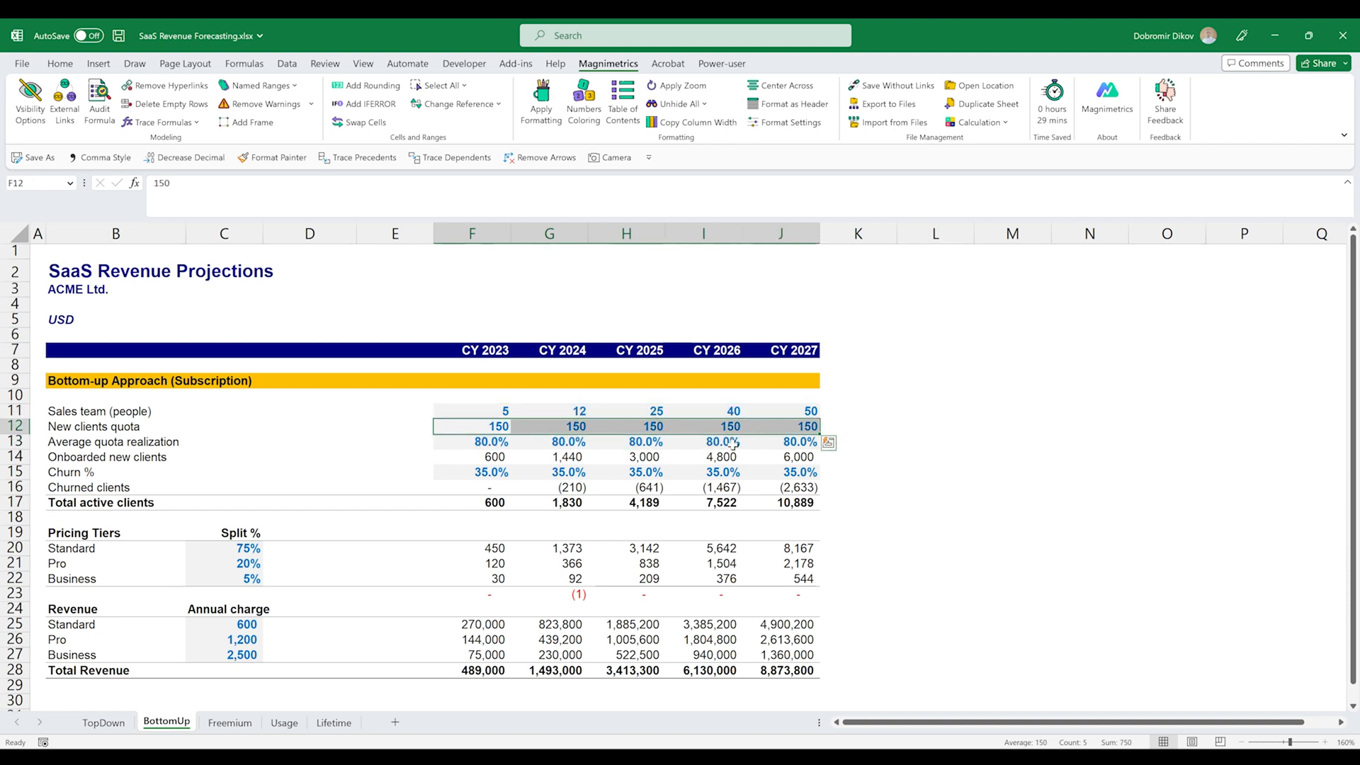
pyautogui.moveTo(484, 443); pyautogui.dragTo(761, 447)
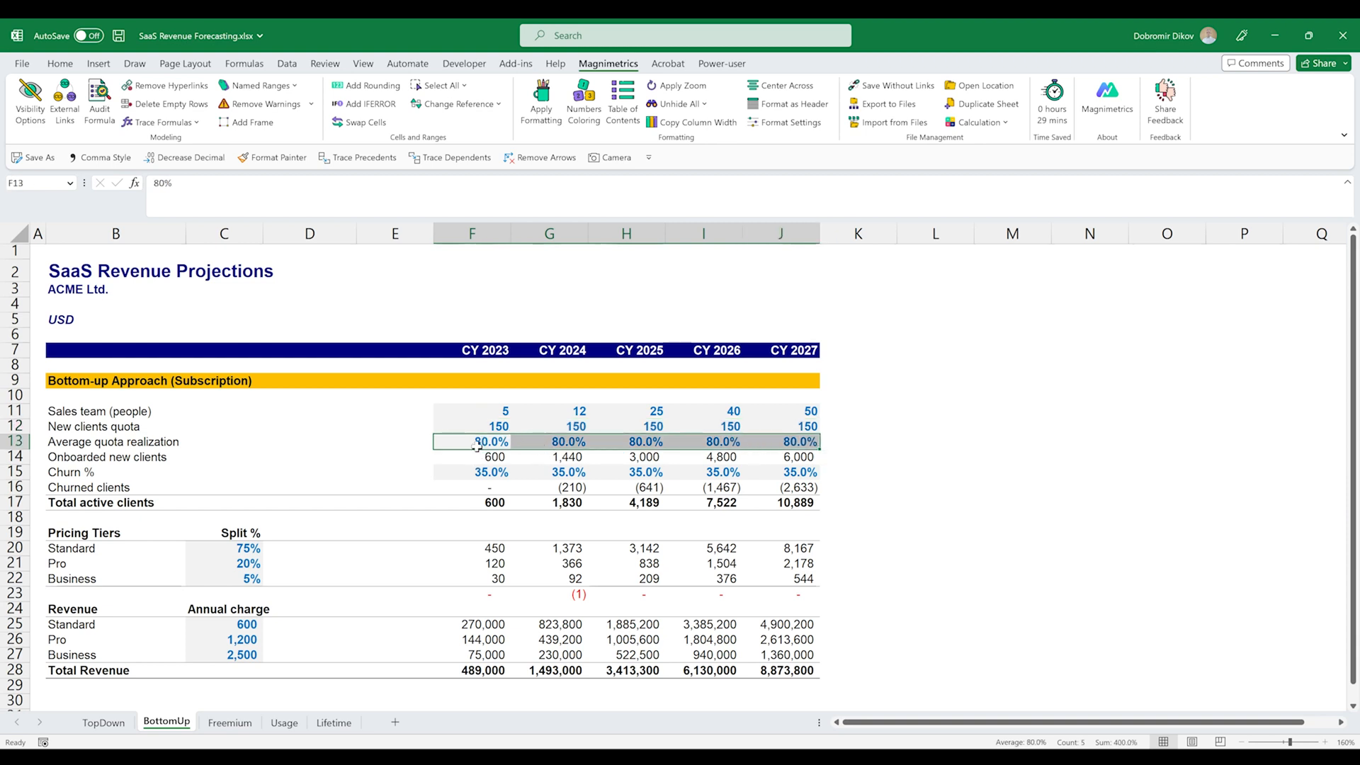
pyautogui.moveTo(481, 459); pyautogui.dragTo(775, 465)
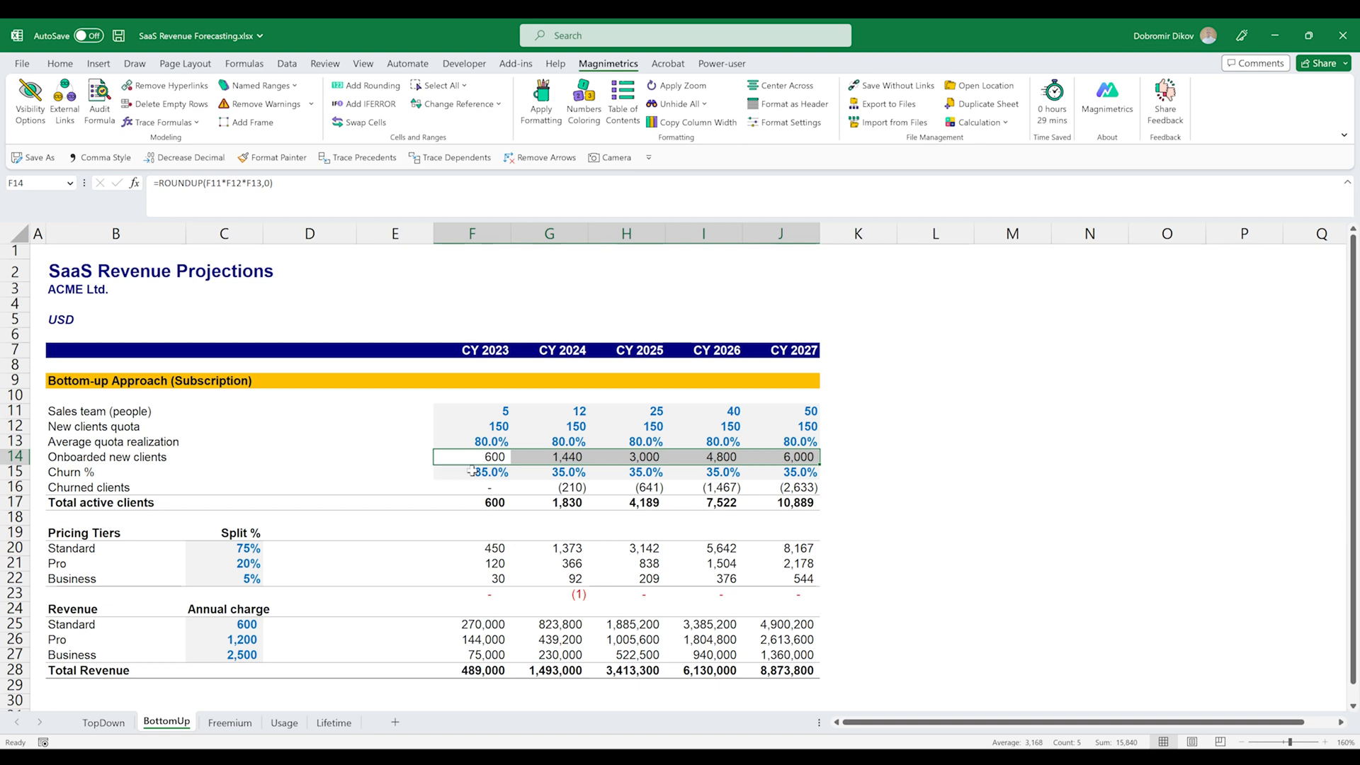
pyautogui.moveTo(493, 472); pyautogui.dragTo(813, 475)
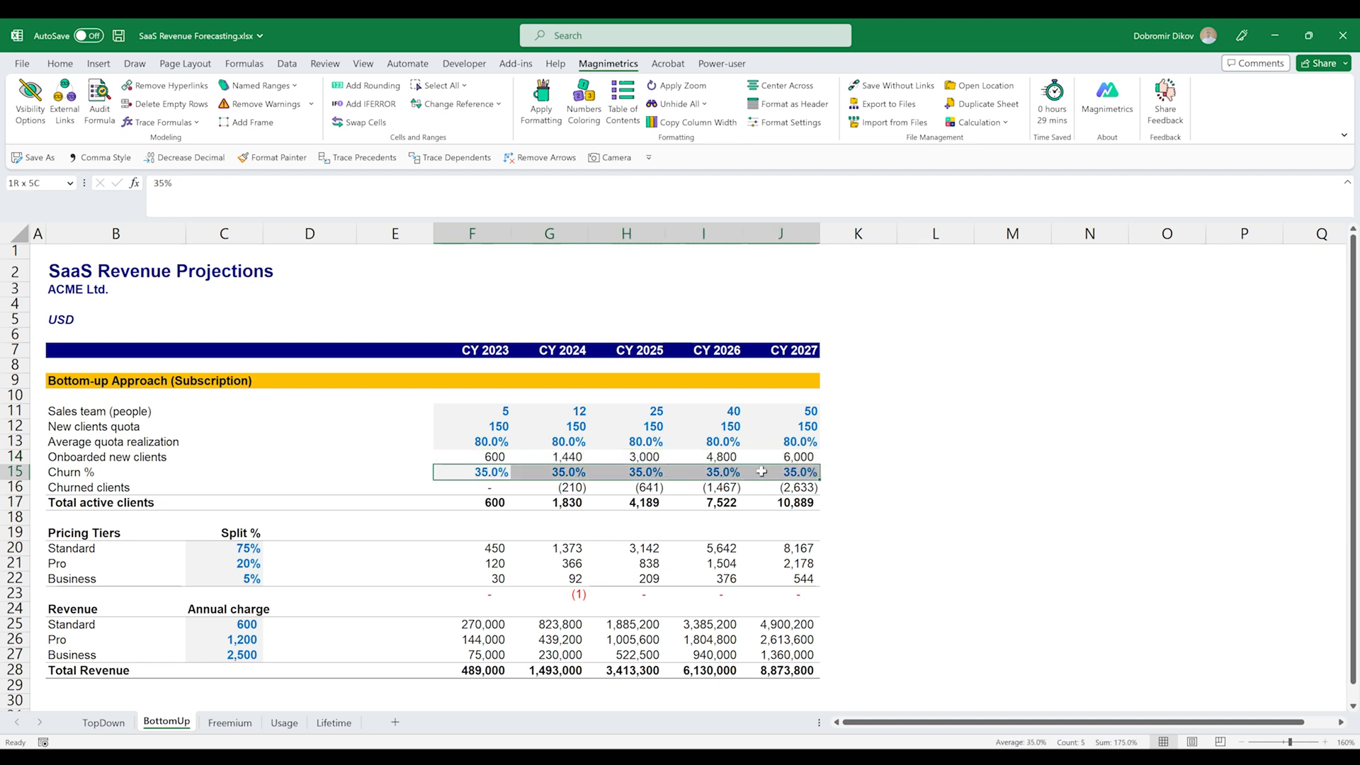
pyautogui.click(575, 488)
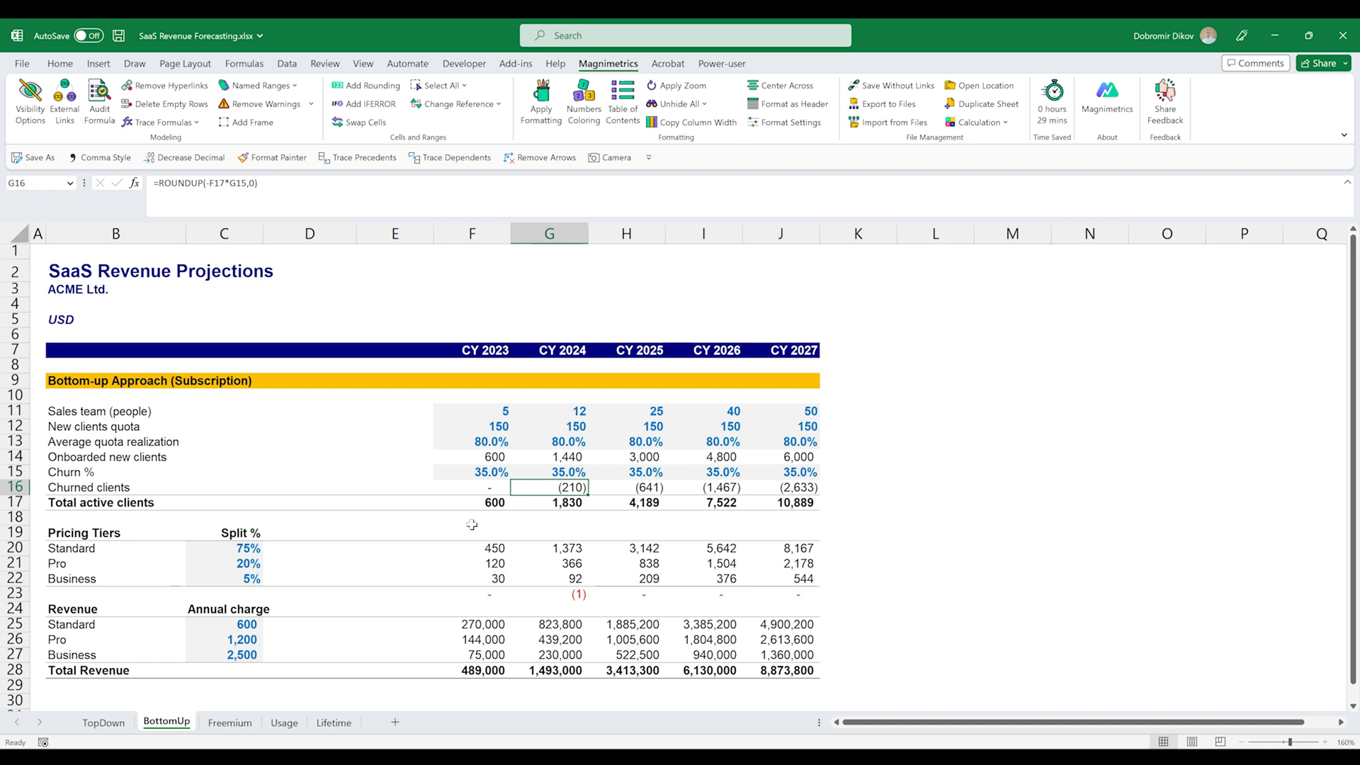
# - Review the Standard/Pro/Business tiers, total active clients and the 75/20/5 tier split formulas for CY 2023–2024
pyautogui.click(116, 549)
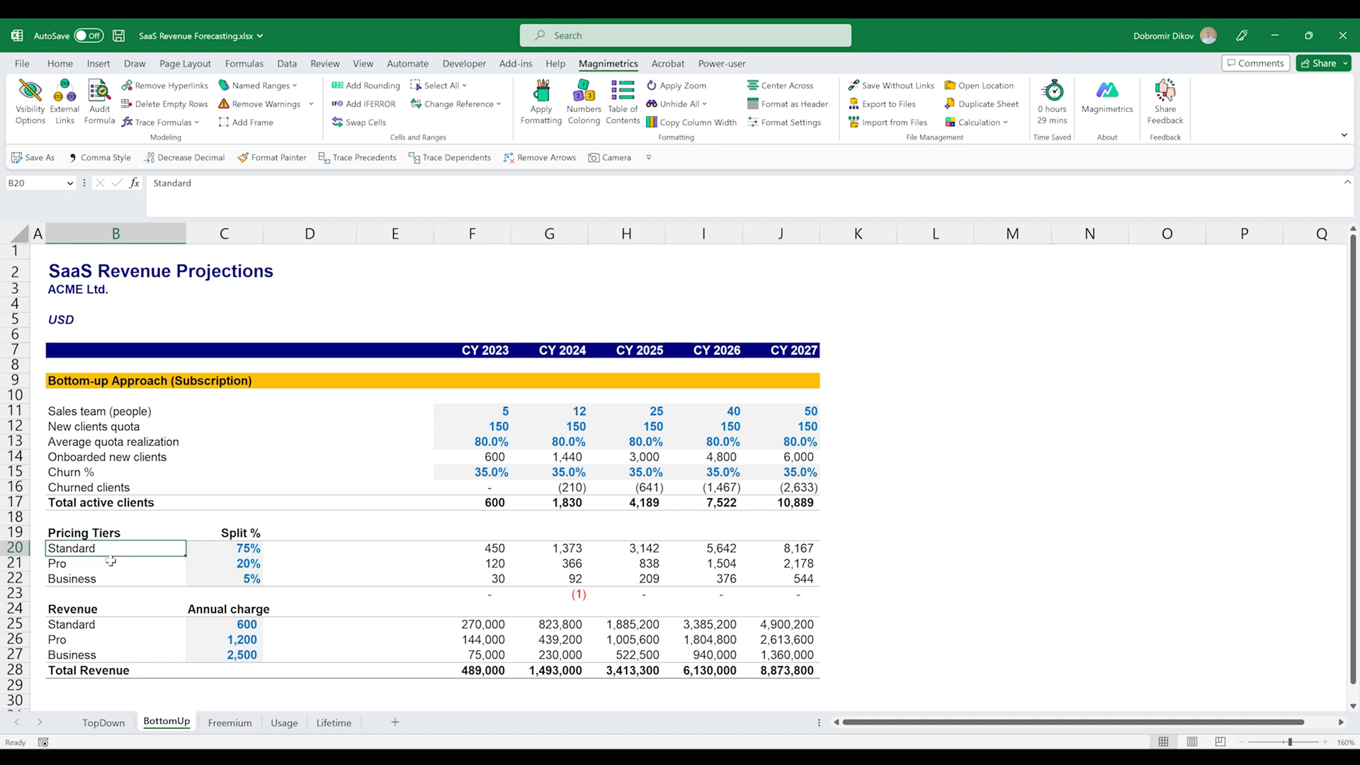
pyautogui.click(109, 579)
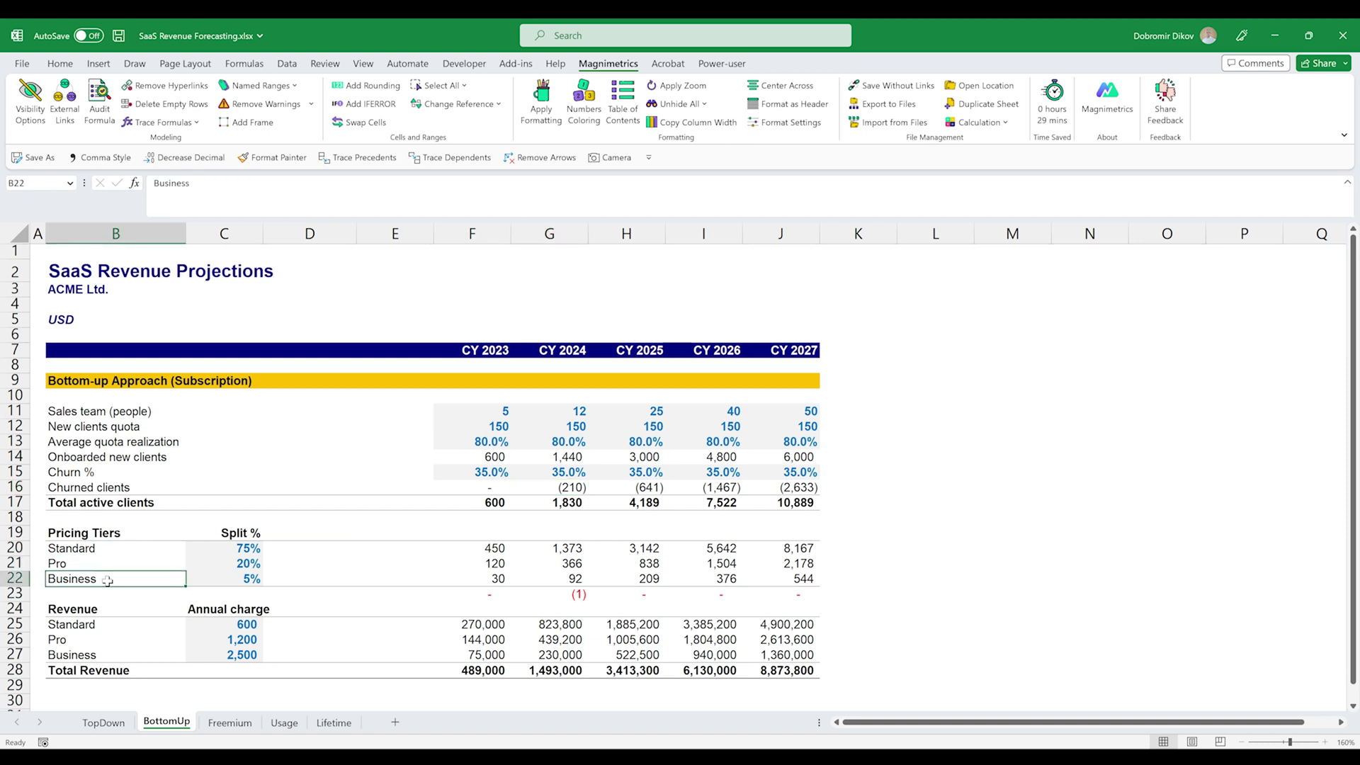
pyautogui.click(490, 503)
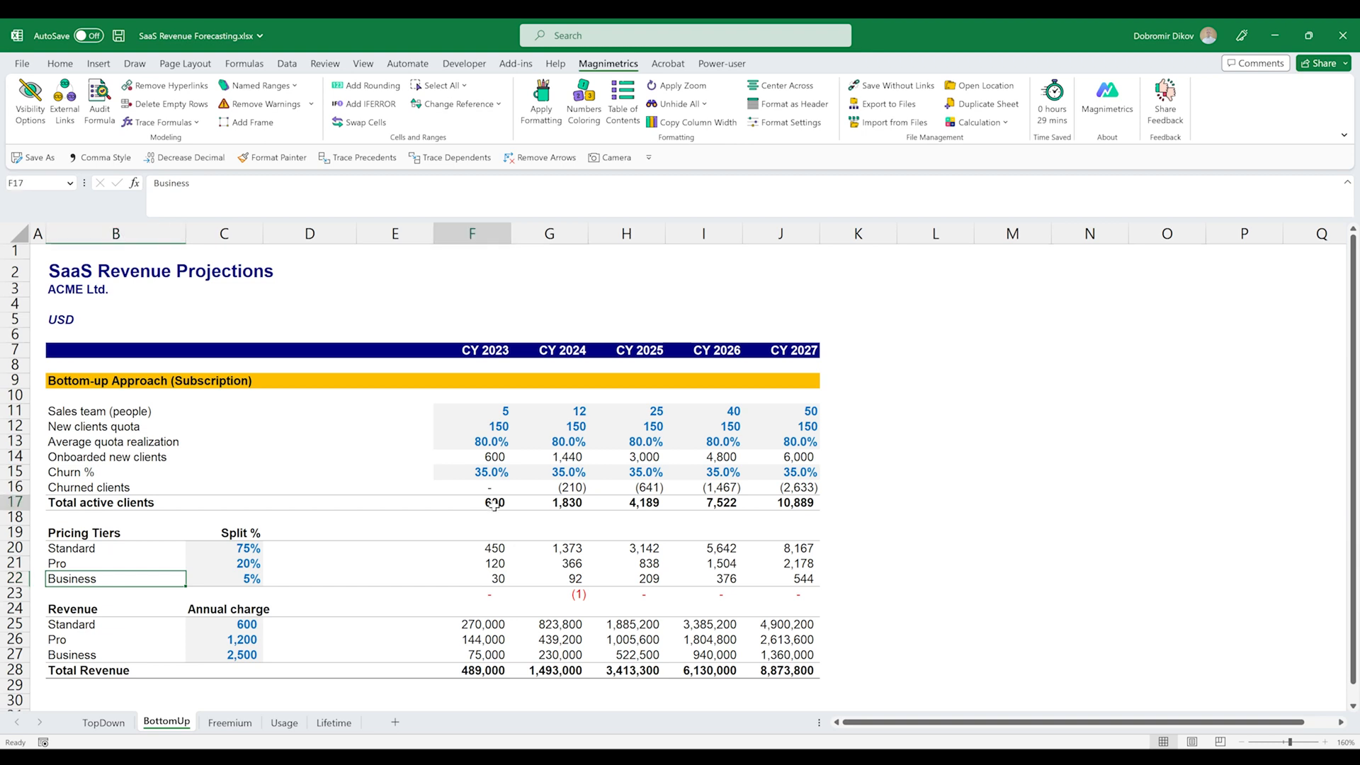
pyautogui.moveTo(491, 549); pyautogui.dragTo(491, 580)
pyautogui.hotkey('ctrl', 'v')
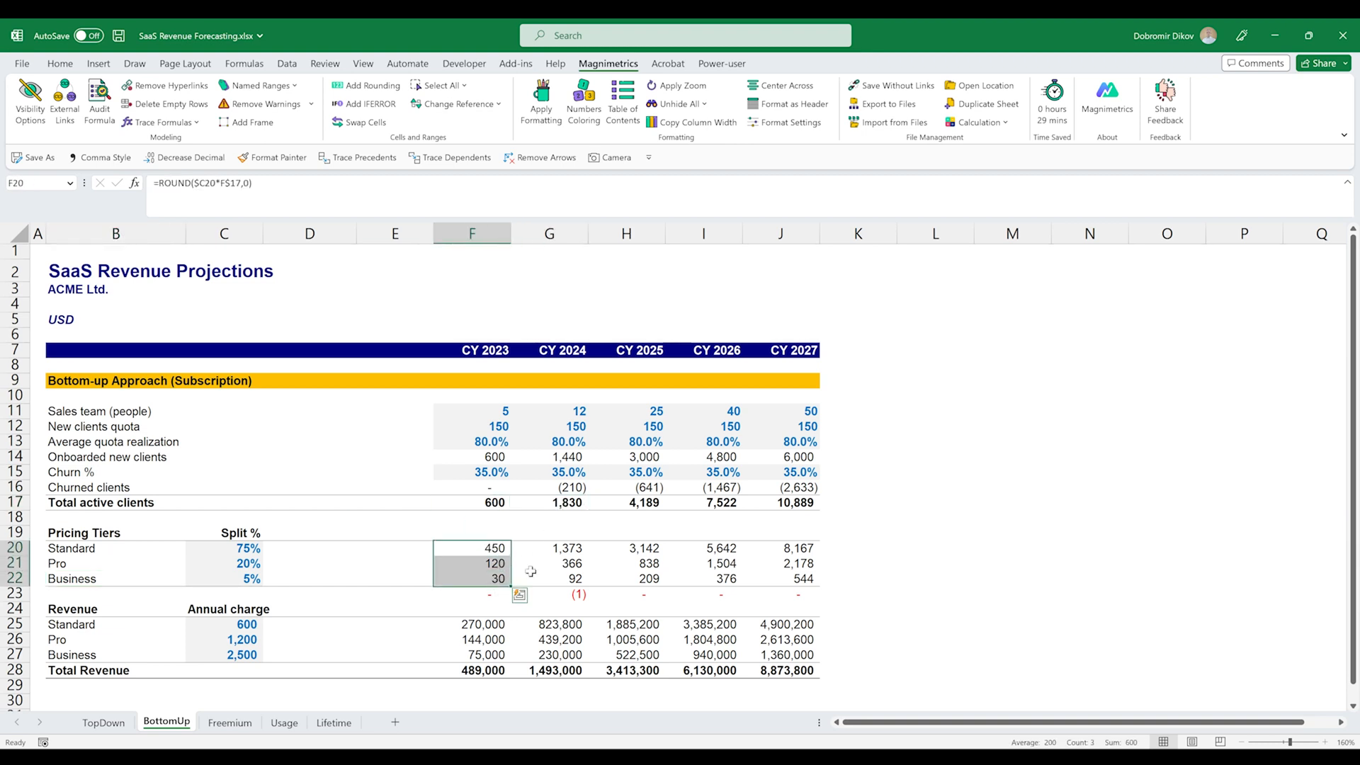
pyautogui.moveTo(564, 547); pyautogui.dragTo(574, 579)
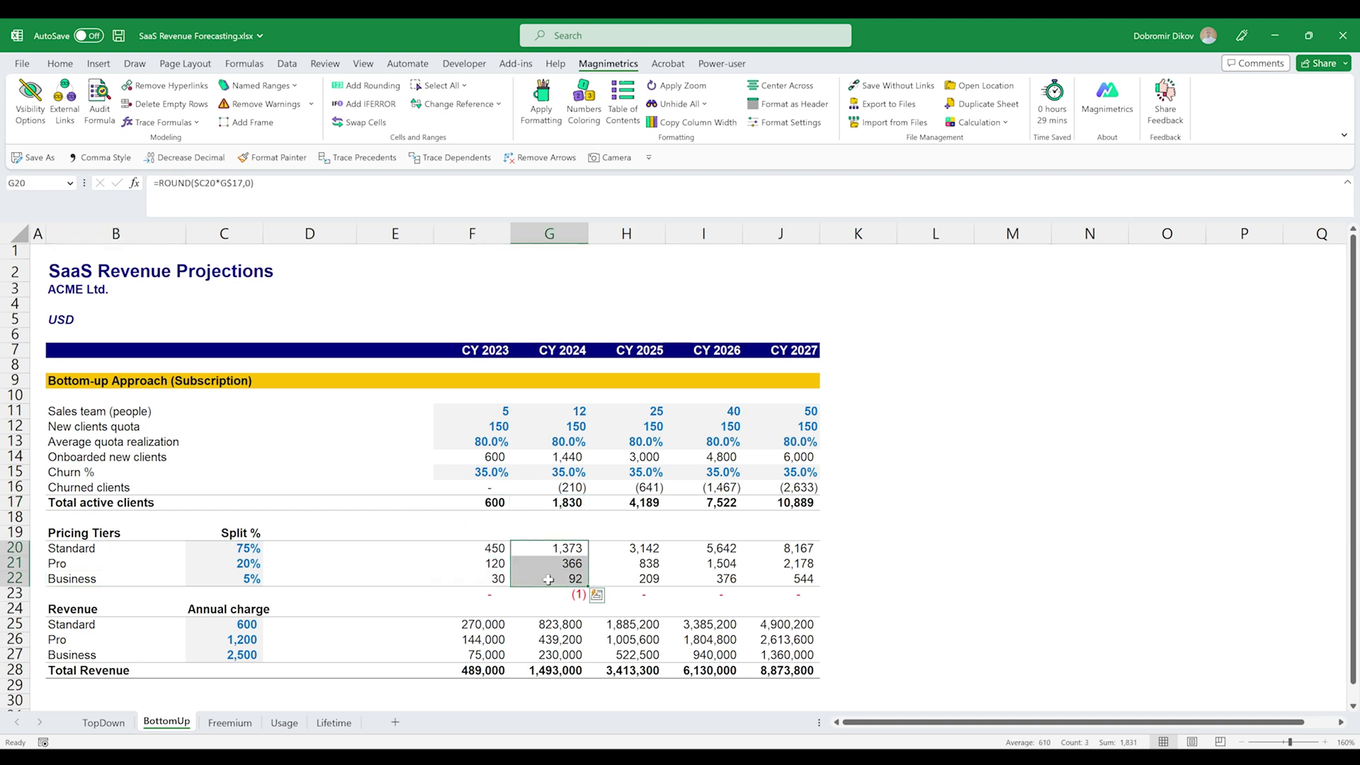
pyautogui.click(250, 561)
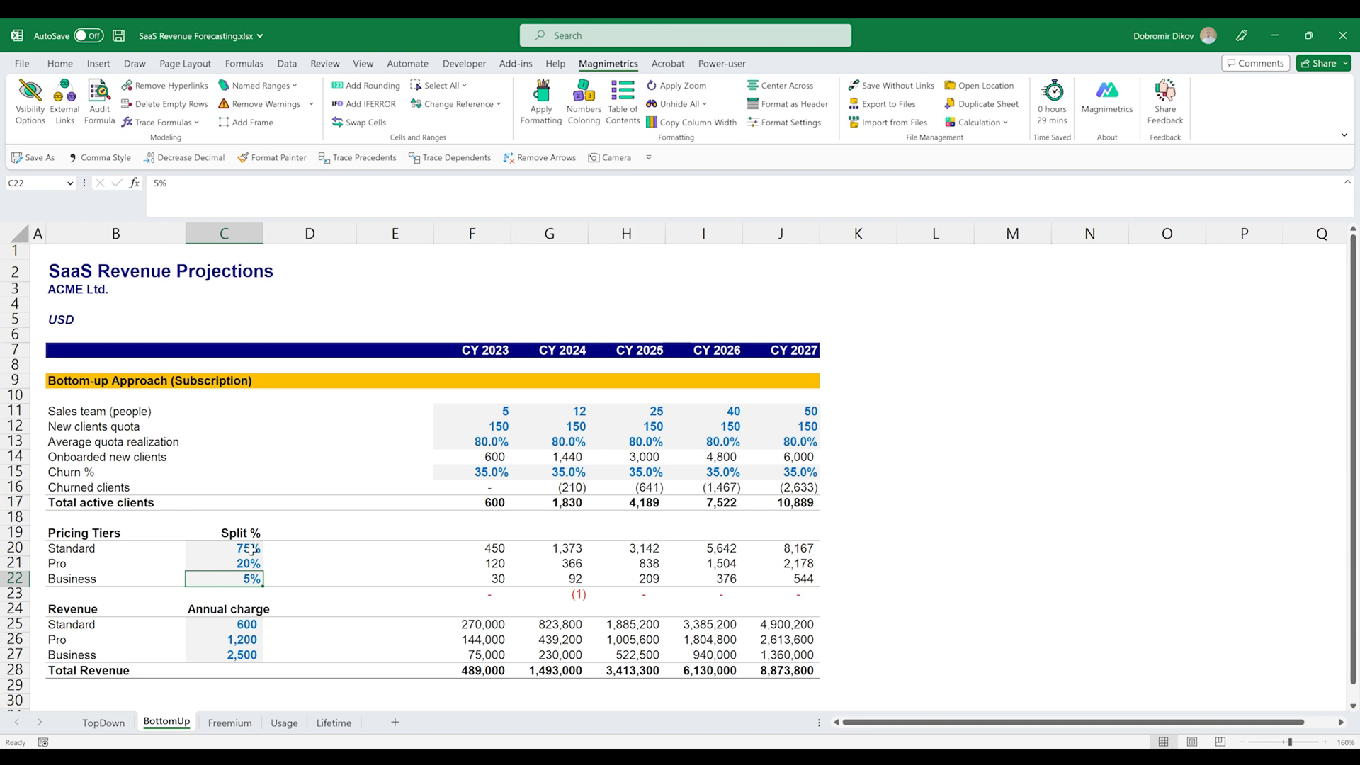
pyautogui.click(562, 593)
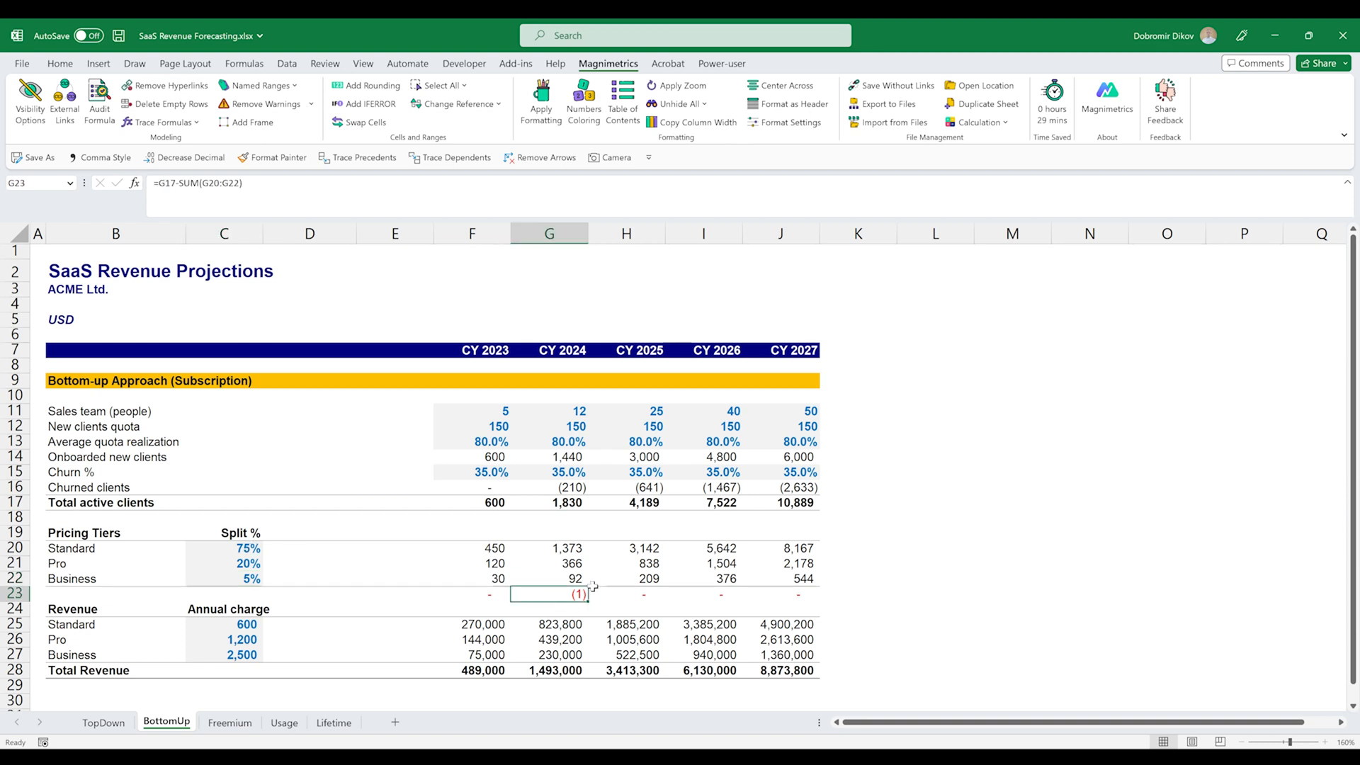
pyautogui.click(568, 564)
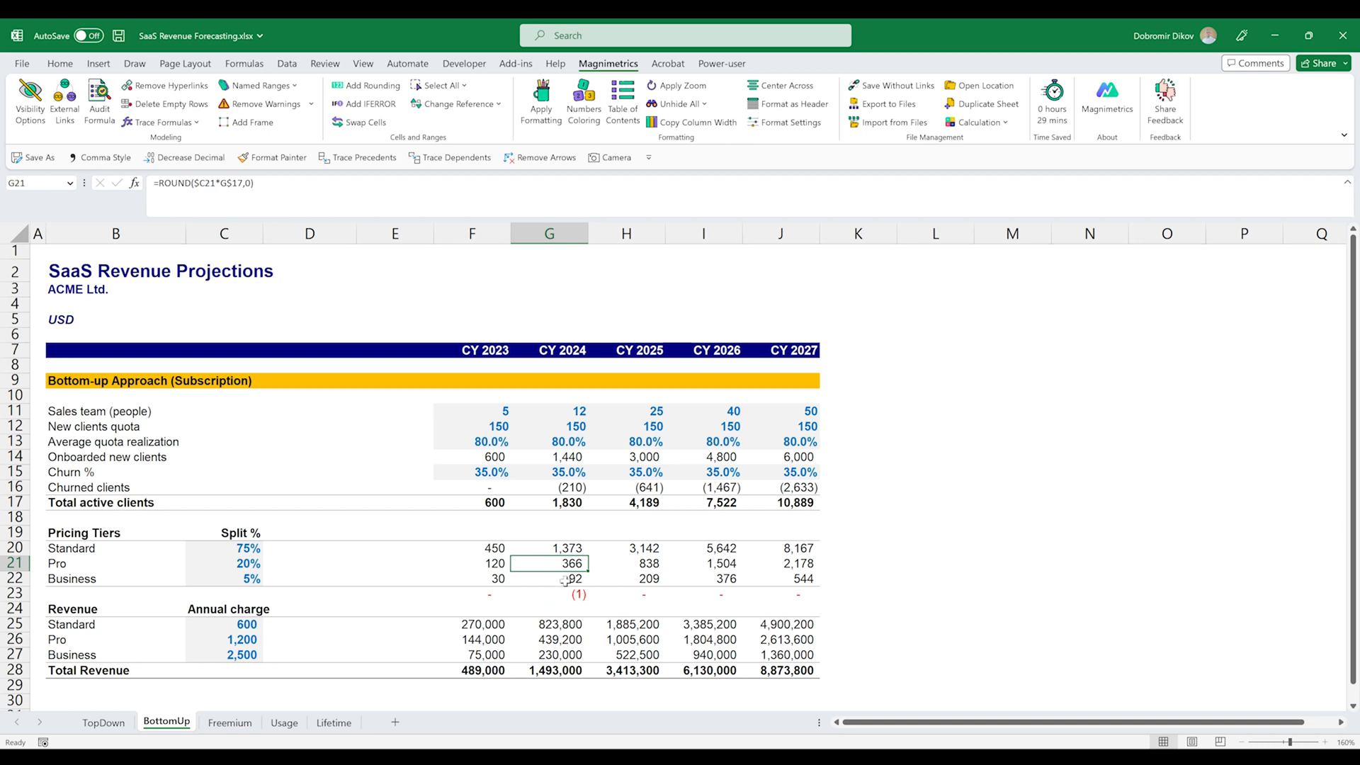
# - Check the annual charge per tier, the Total Revenue sum and headcount/quota inputs, then move to the Freemium sheet
pyautogui.moveTo(223, 624); pyautogui.dragTo(223, 656)
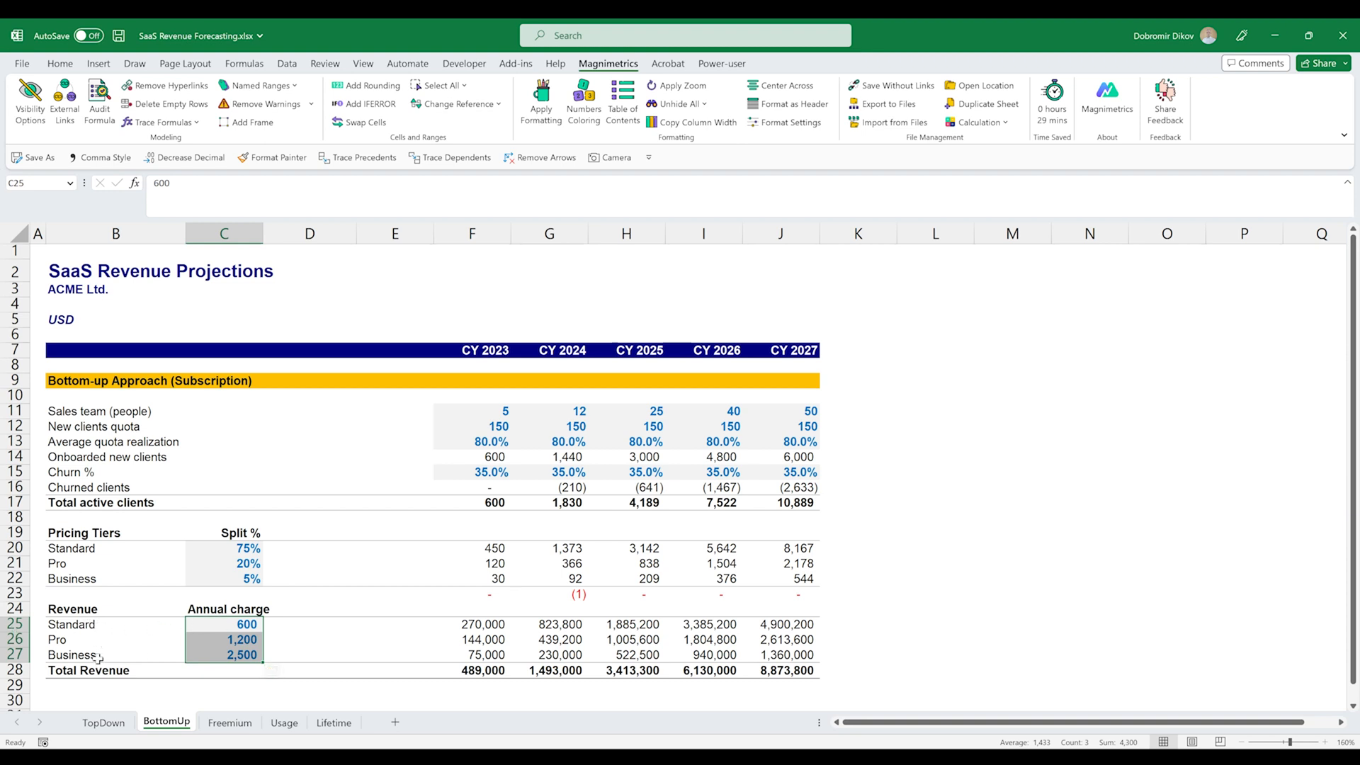
pyautogui.moveTo(471, 670); pyautogui.dragTo(792, 670)
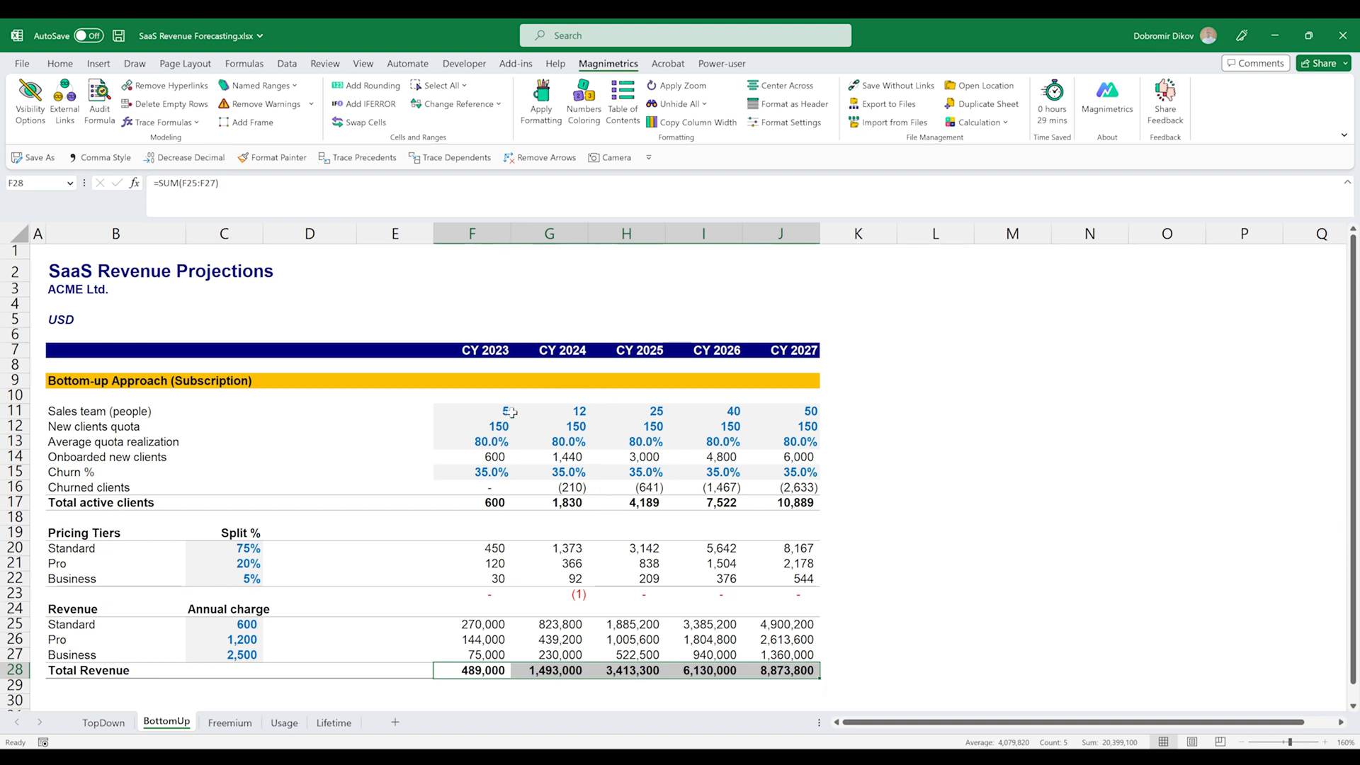
pyautogui.moveTo(506, 411); pyautogui.dragTo(785, 411)
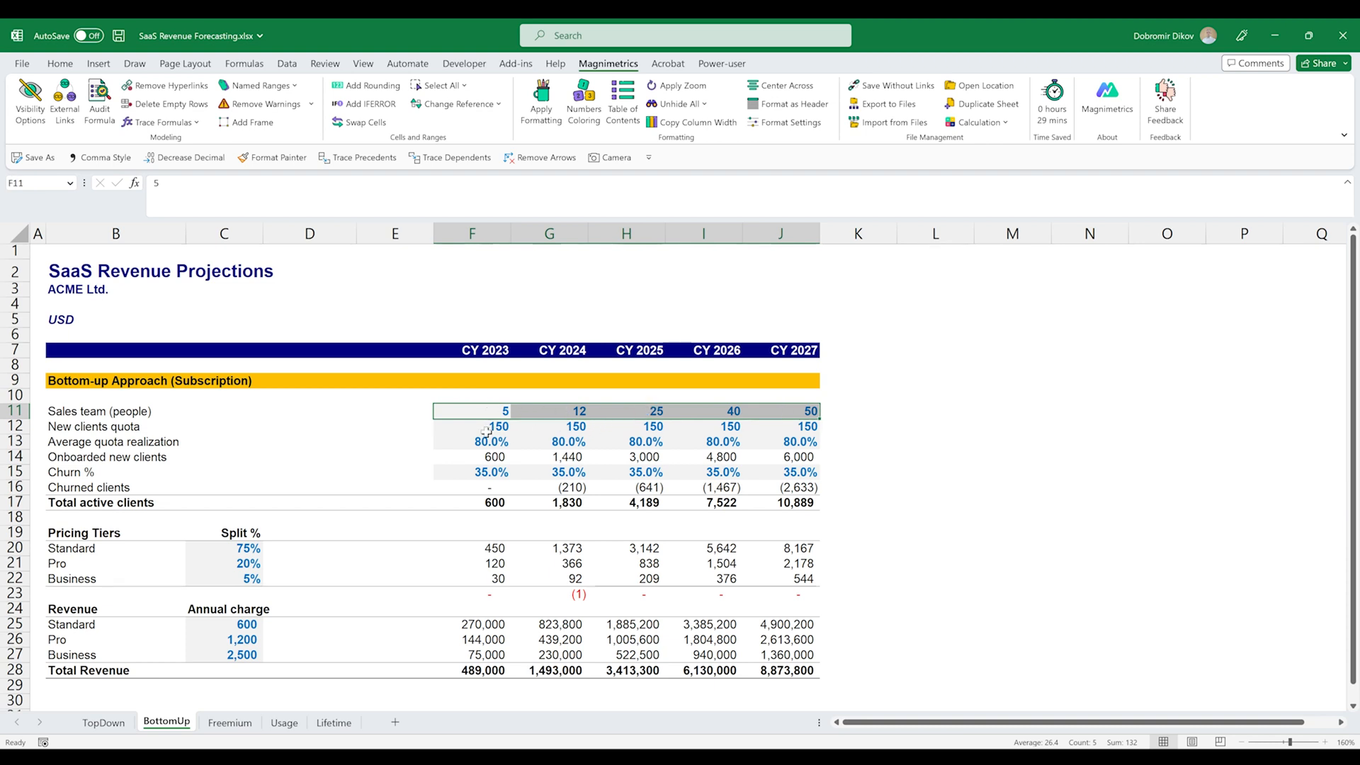
pyautogui.moveTo(489, 427); pyautogui.dragTo(767, 425)
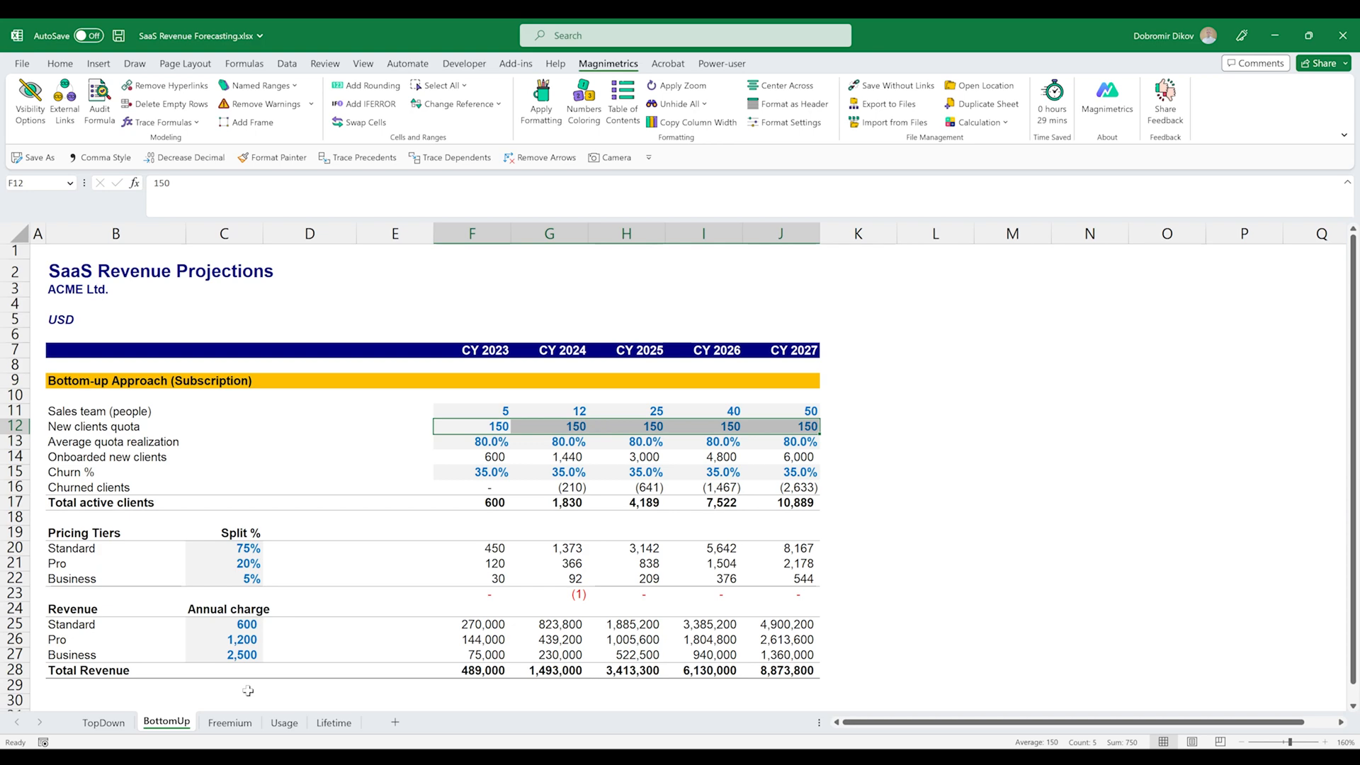
pyautogui.click(229, 725)
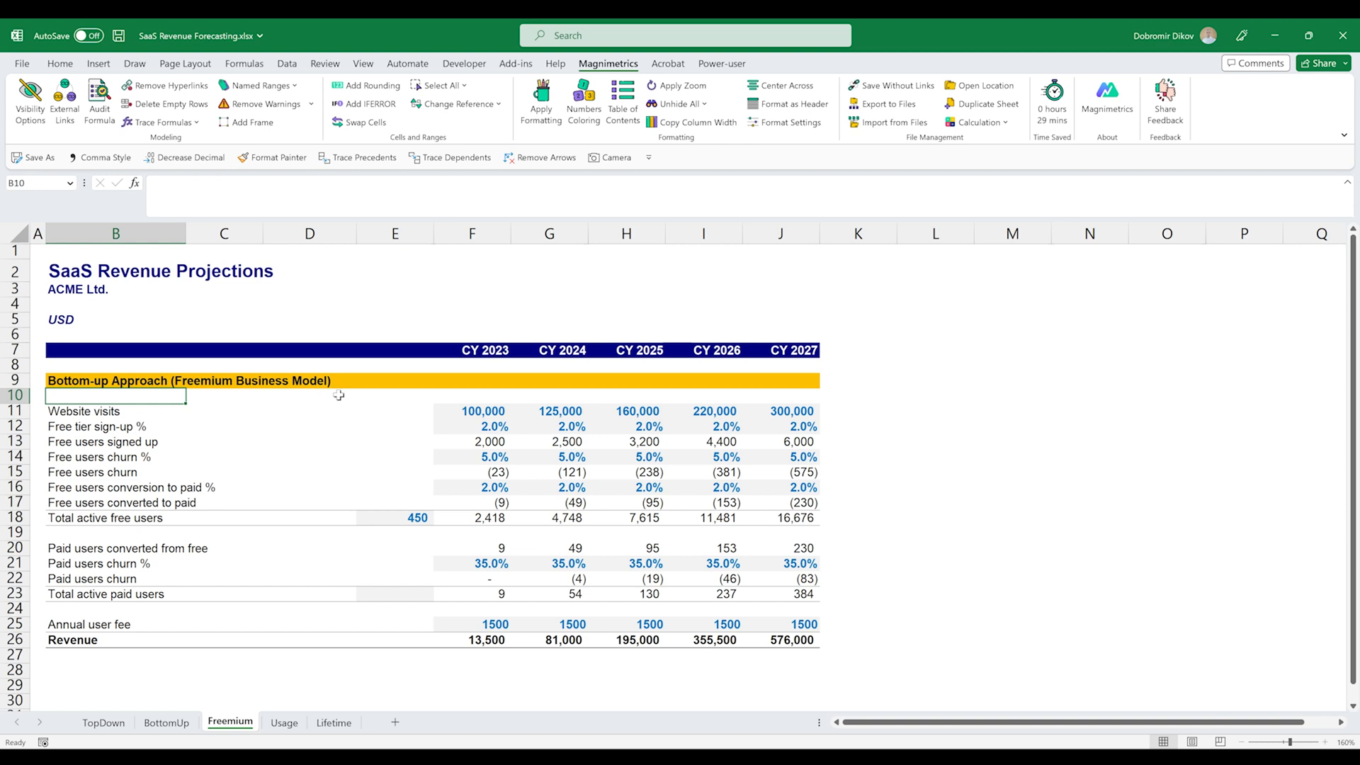
pyautogui.moveTo(481, 410); pyautogui.dragTo(777, 411)
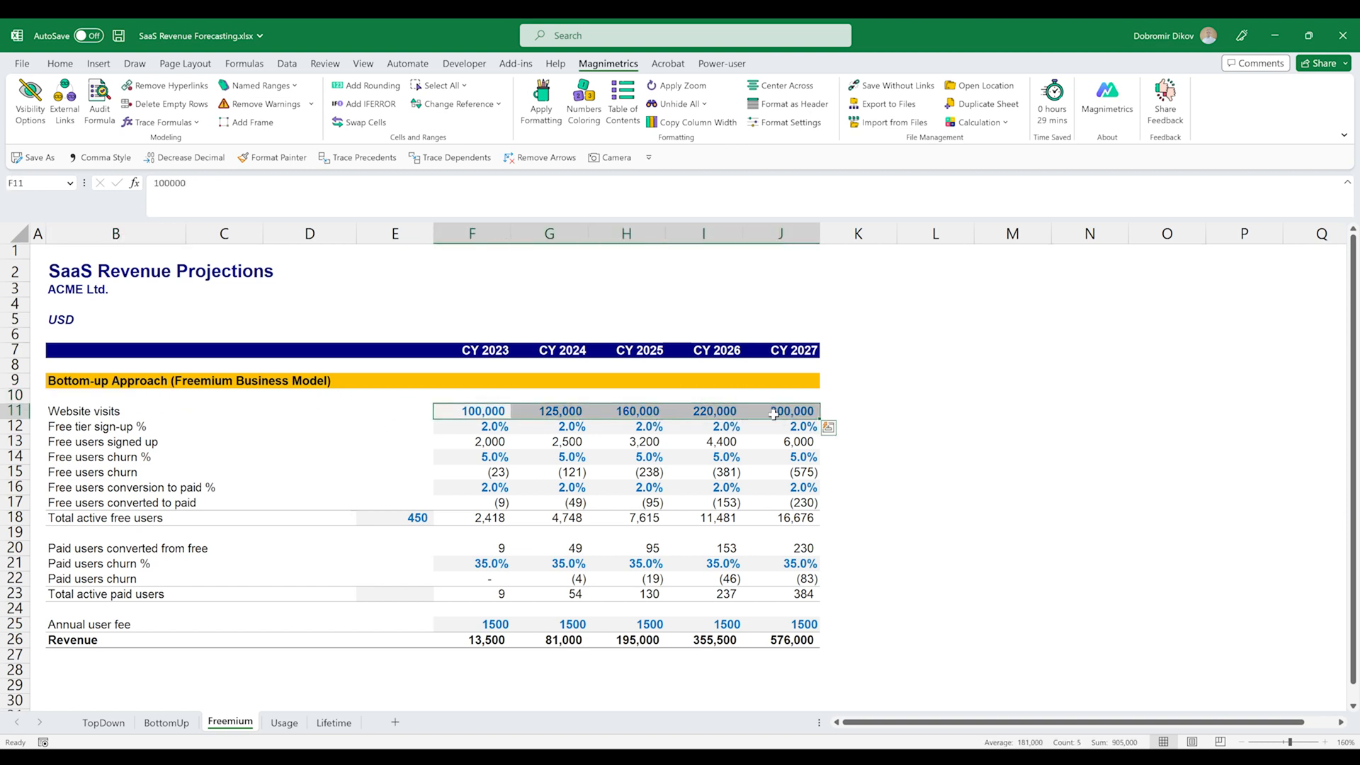
pyautogui.moveTo(486, 426); pyautogui.dragTo(787, 433)
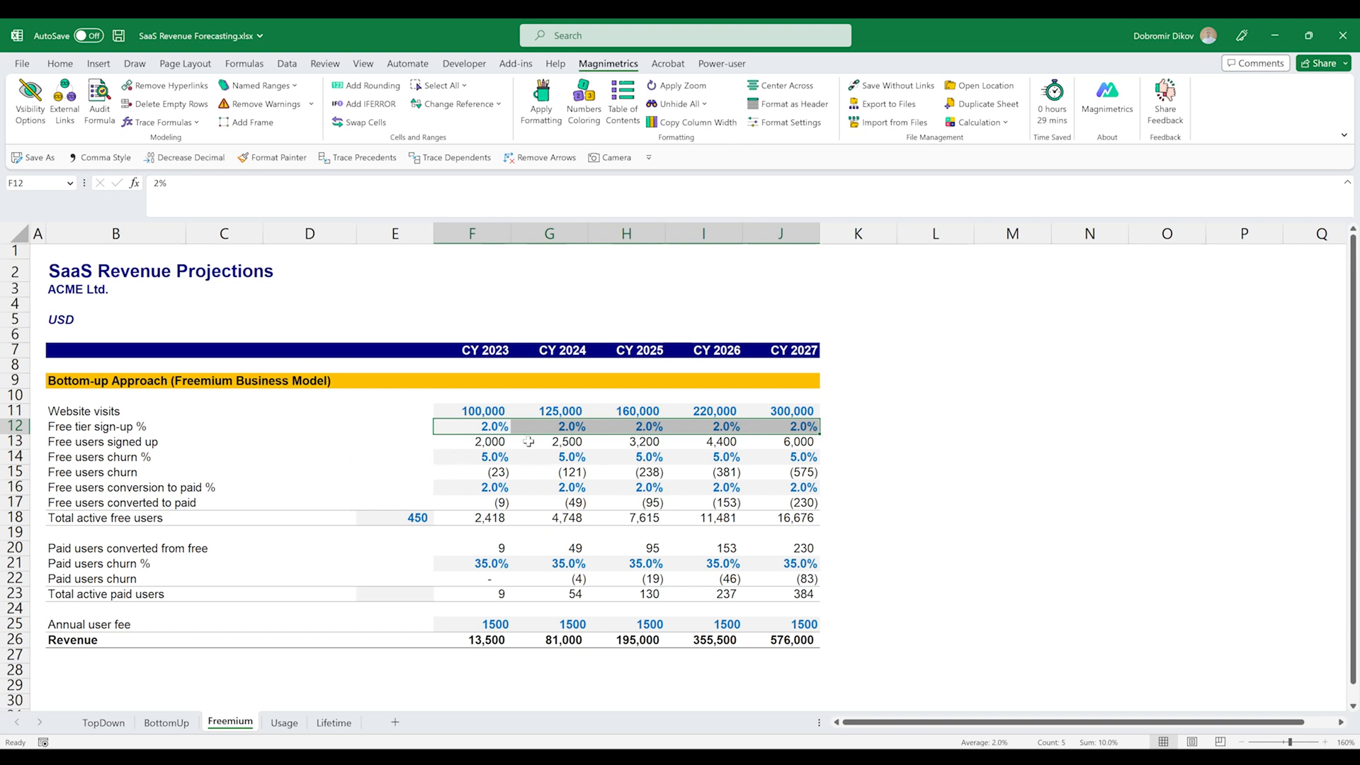
pyautogui.click(578, 428)
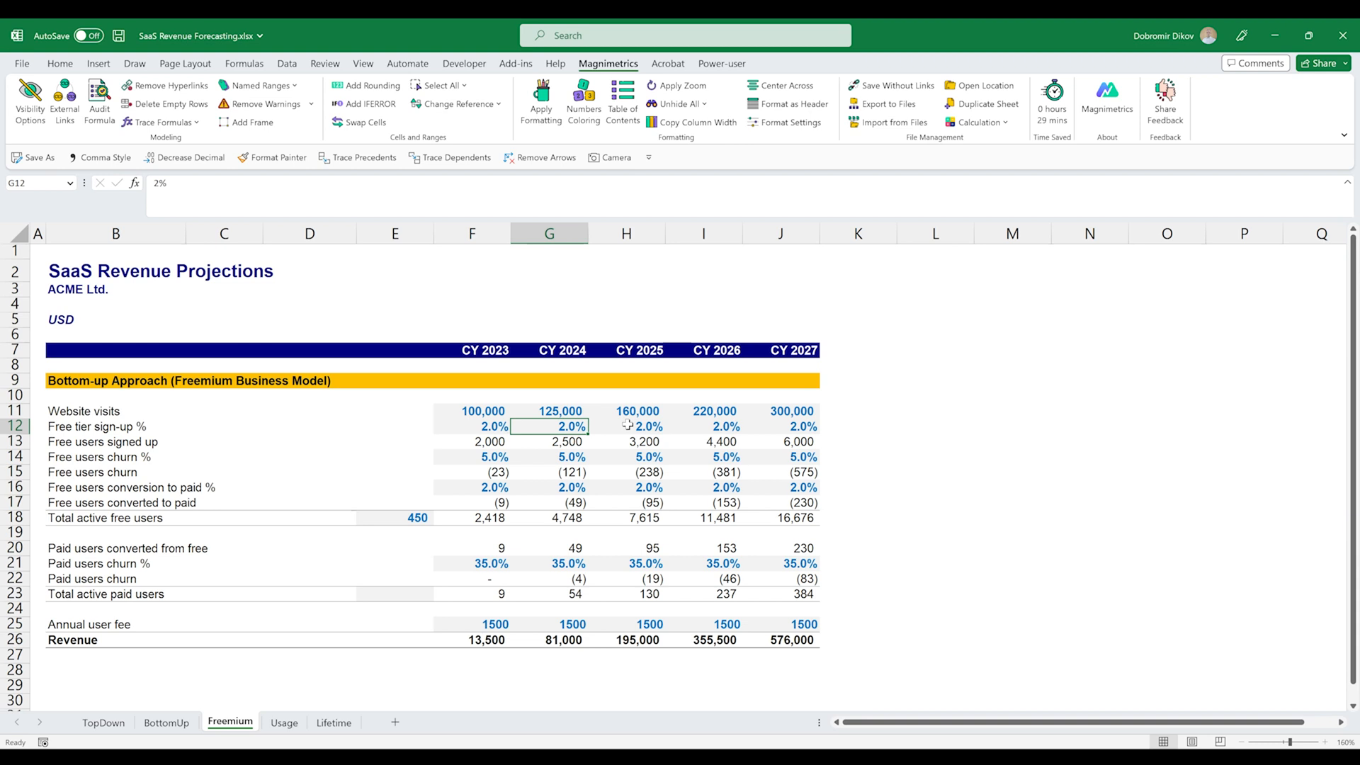
pyautogui.click(628, 426)
pyautogui.click(680, 426)
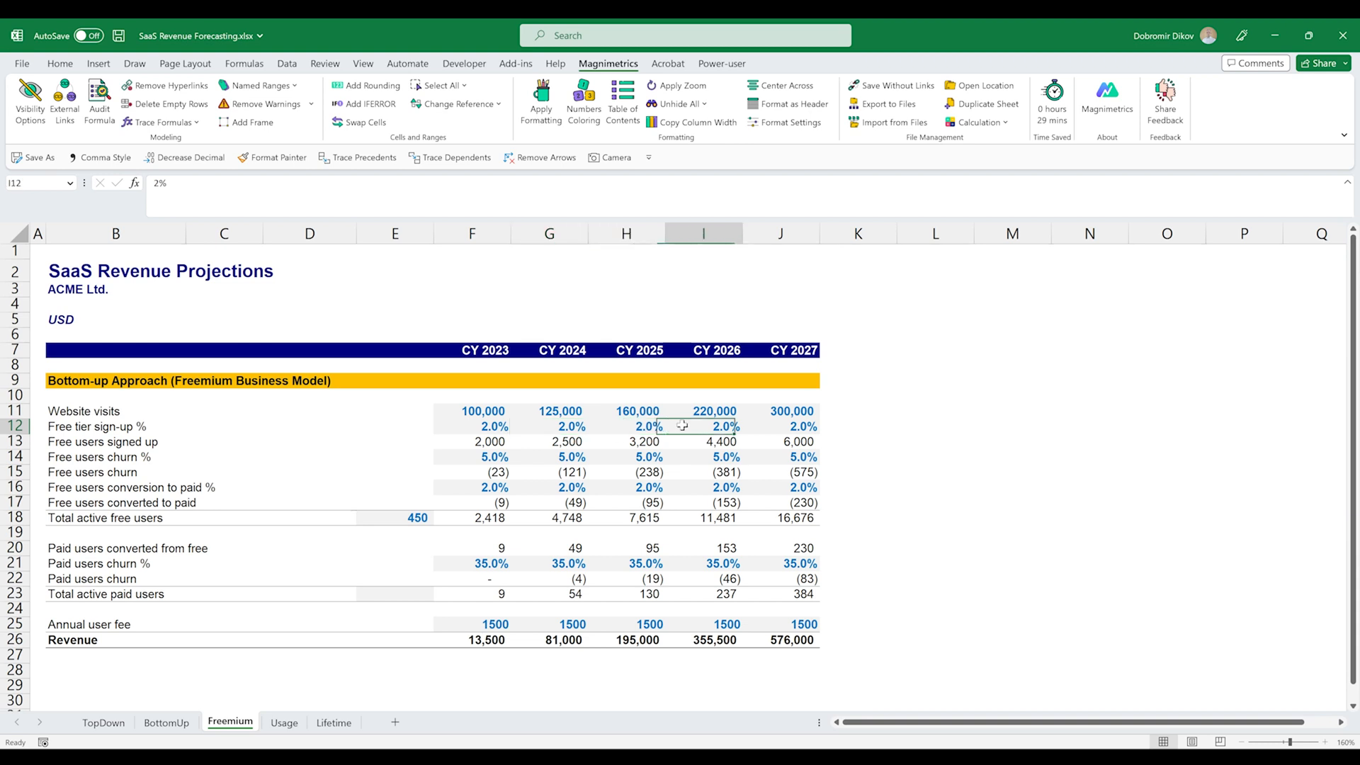
pyautogui.click(492, 443)
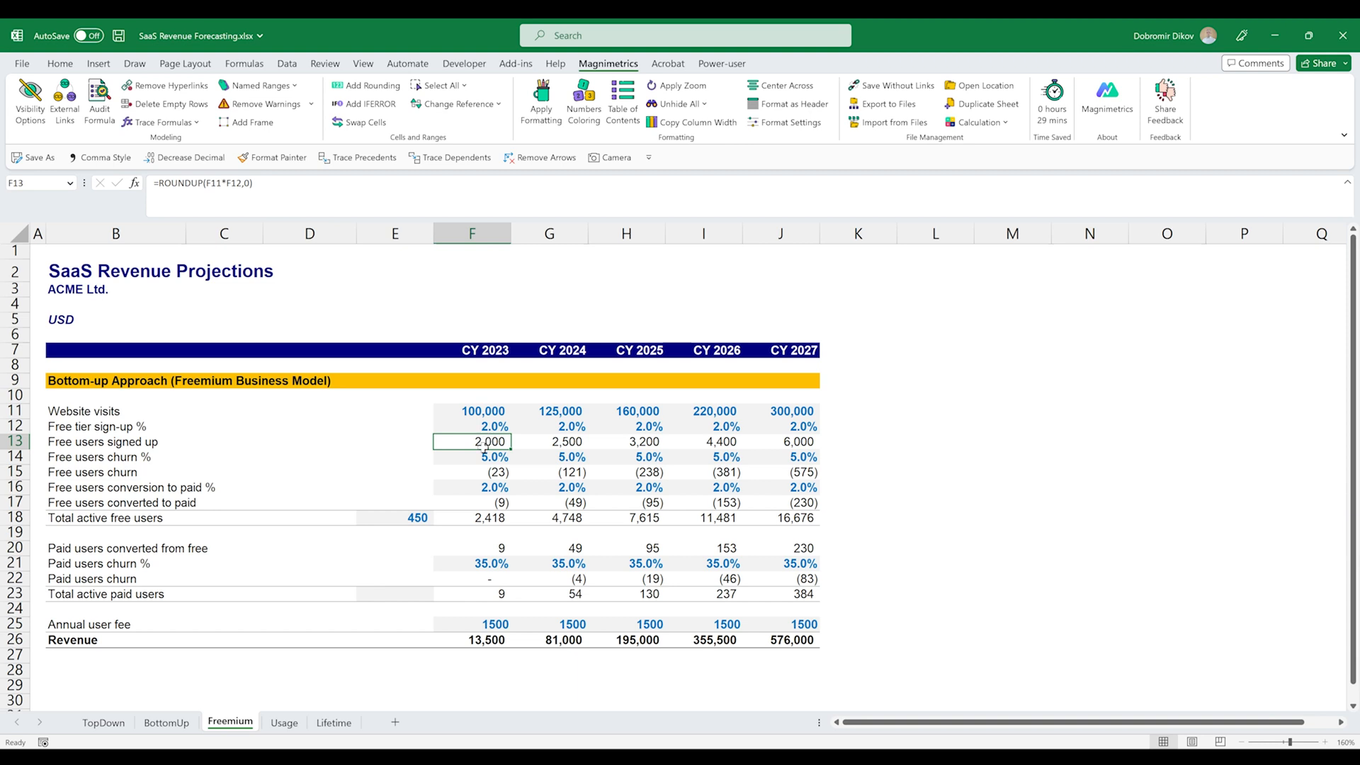
pyautogui.moveTo(491, 473); pyautogui.dragTo(770, 478)
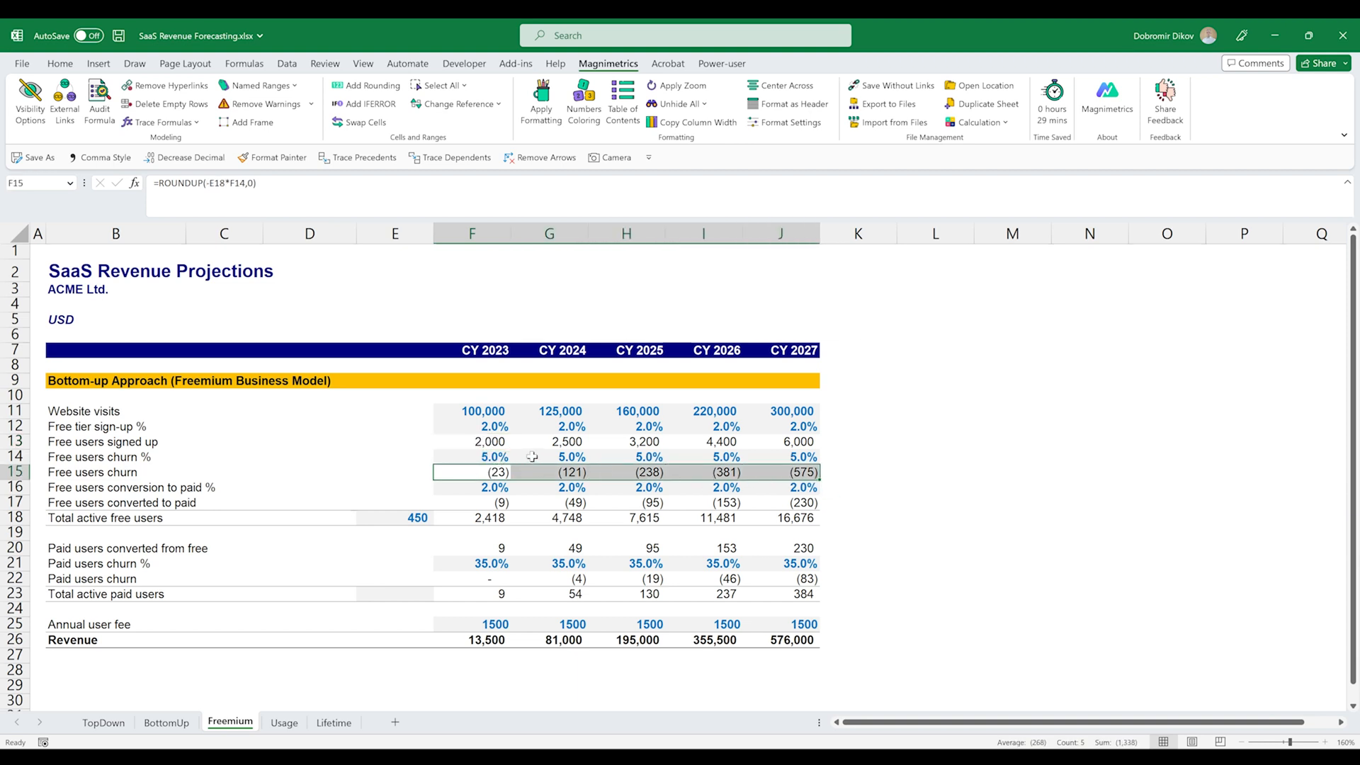
pyautogui.press('Up')
pyautogui.hotkey('ctrl', 'shift', 'Right')
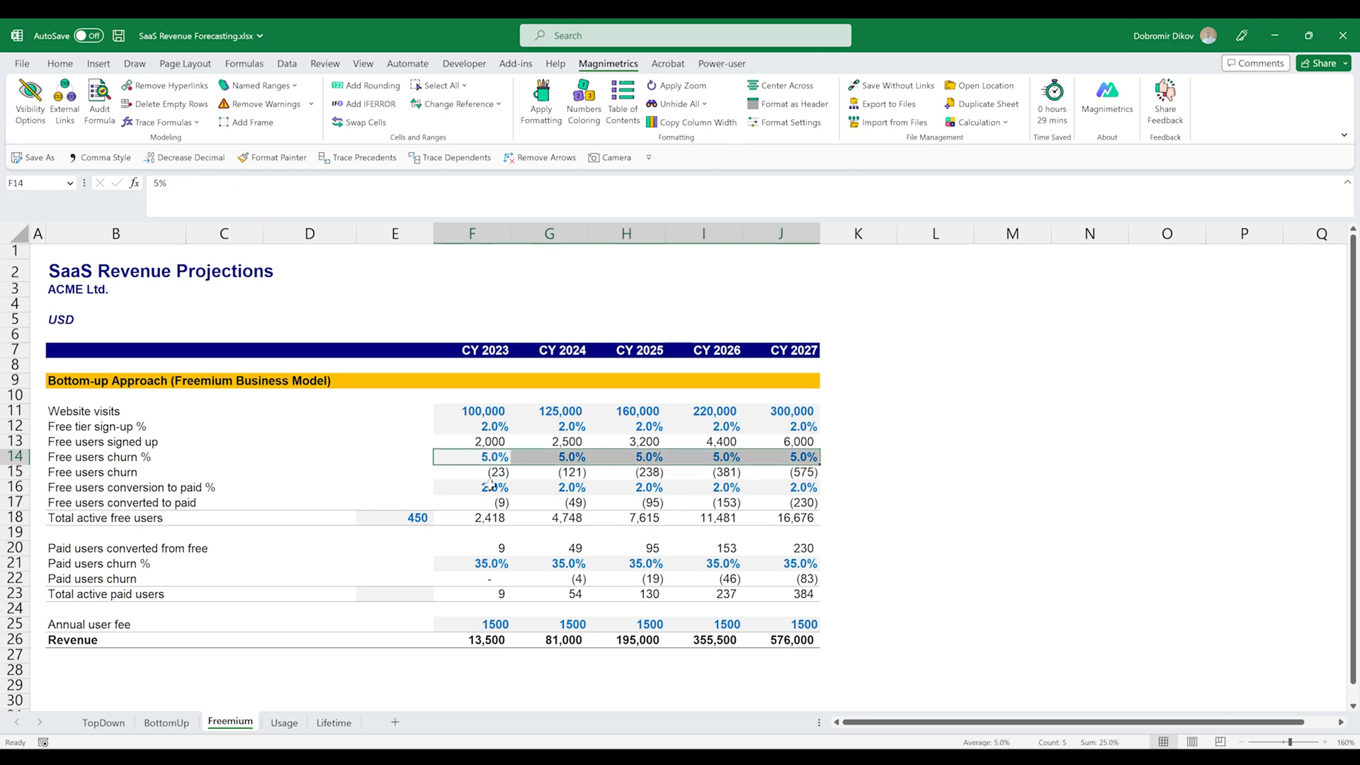
pyautogui.click(493, 485)
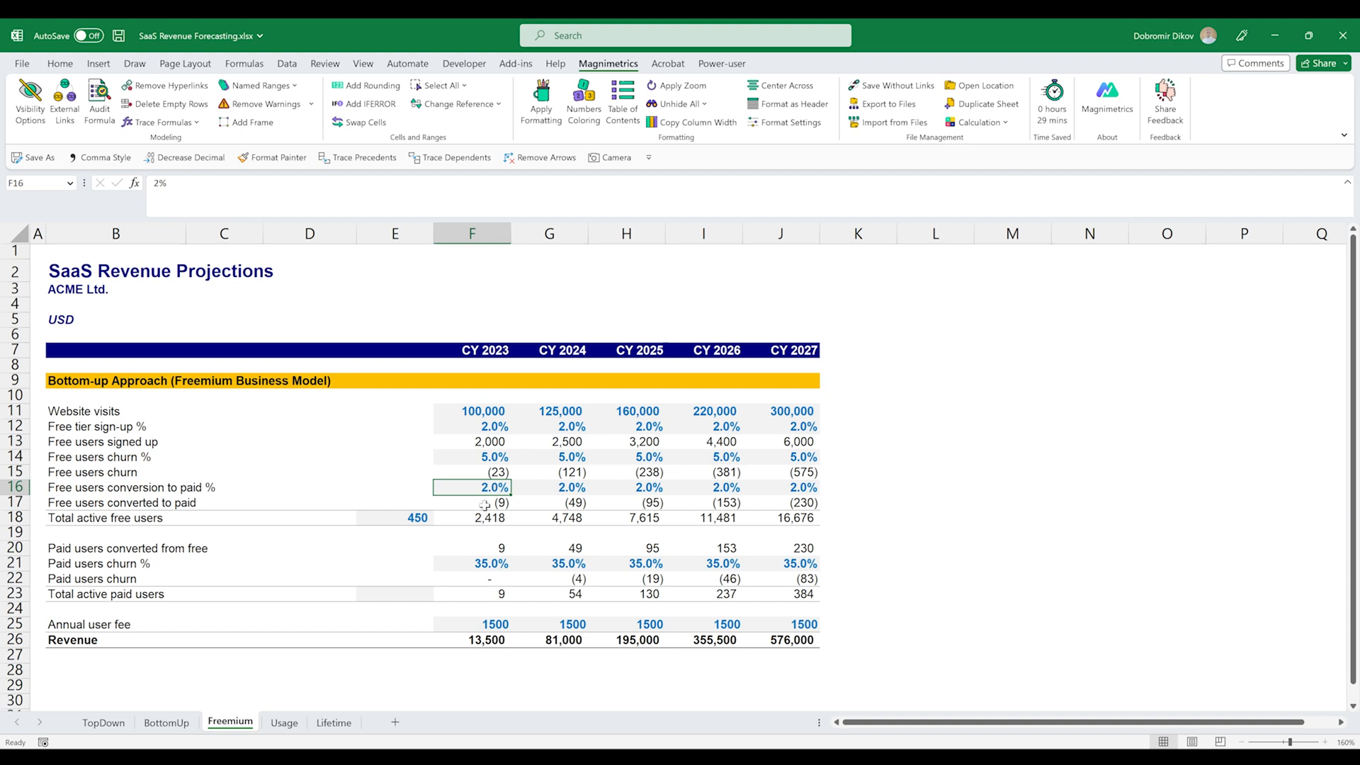
pyautogui.click(481, 517)
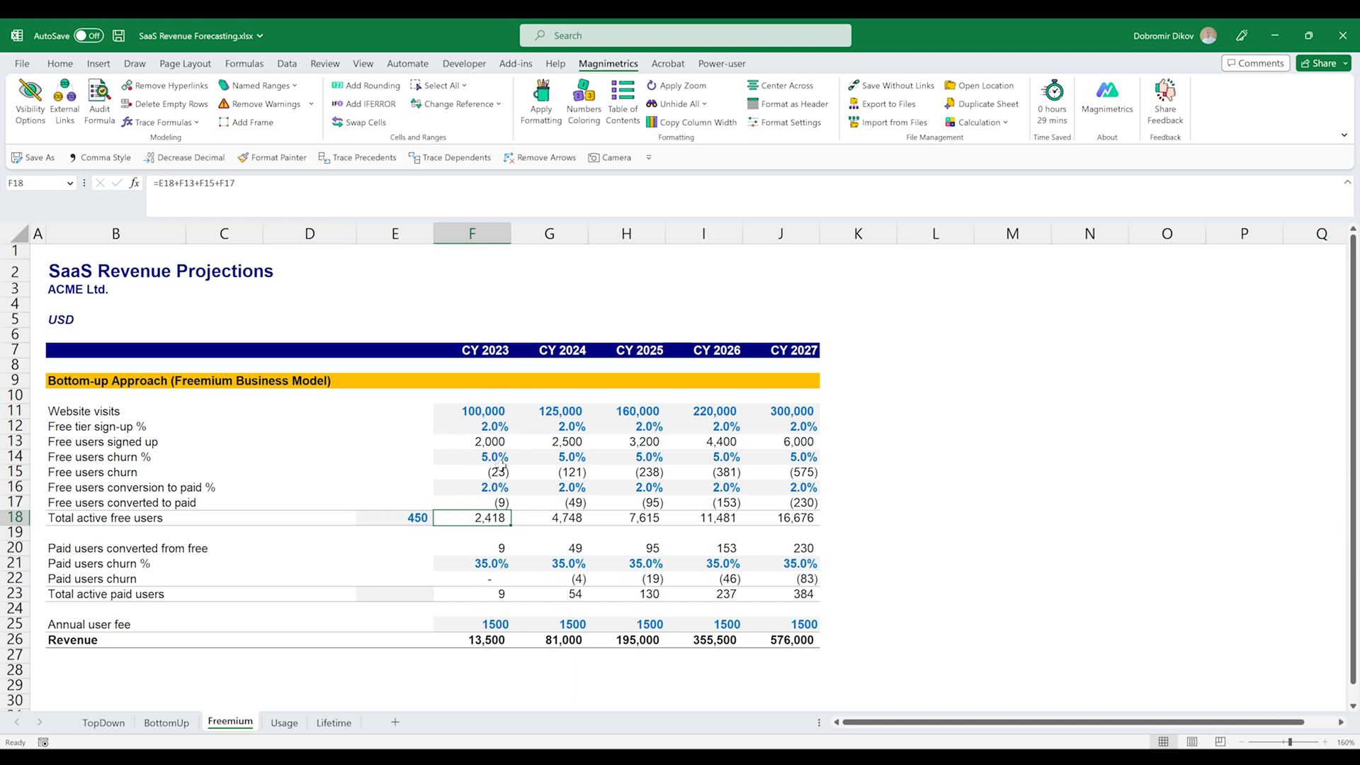
pyautogui.click(396, 518)
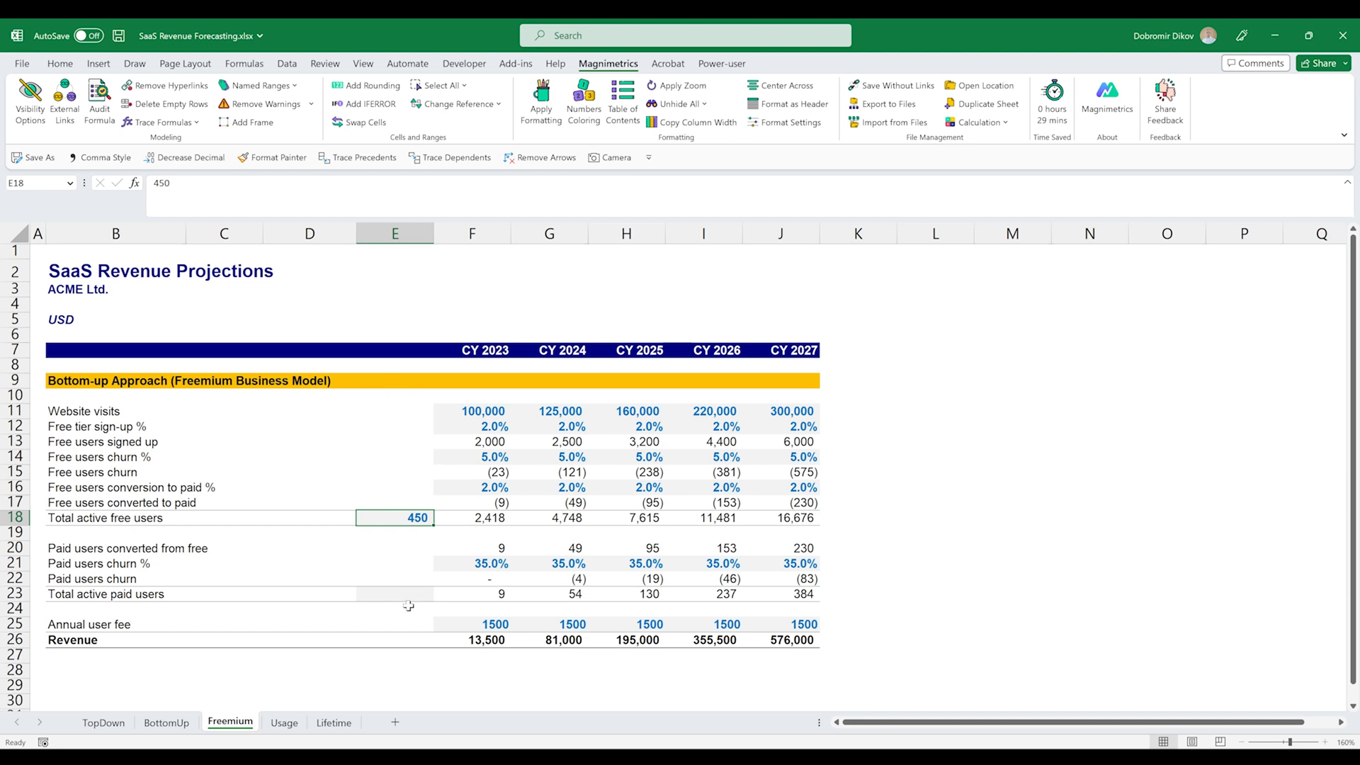
pyautogui.moveTo(494, 548); pyautogui.dragTo(622, 544)
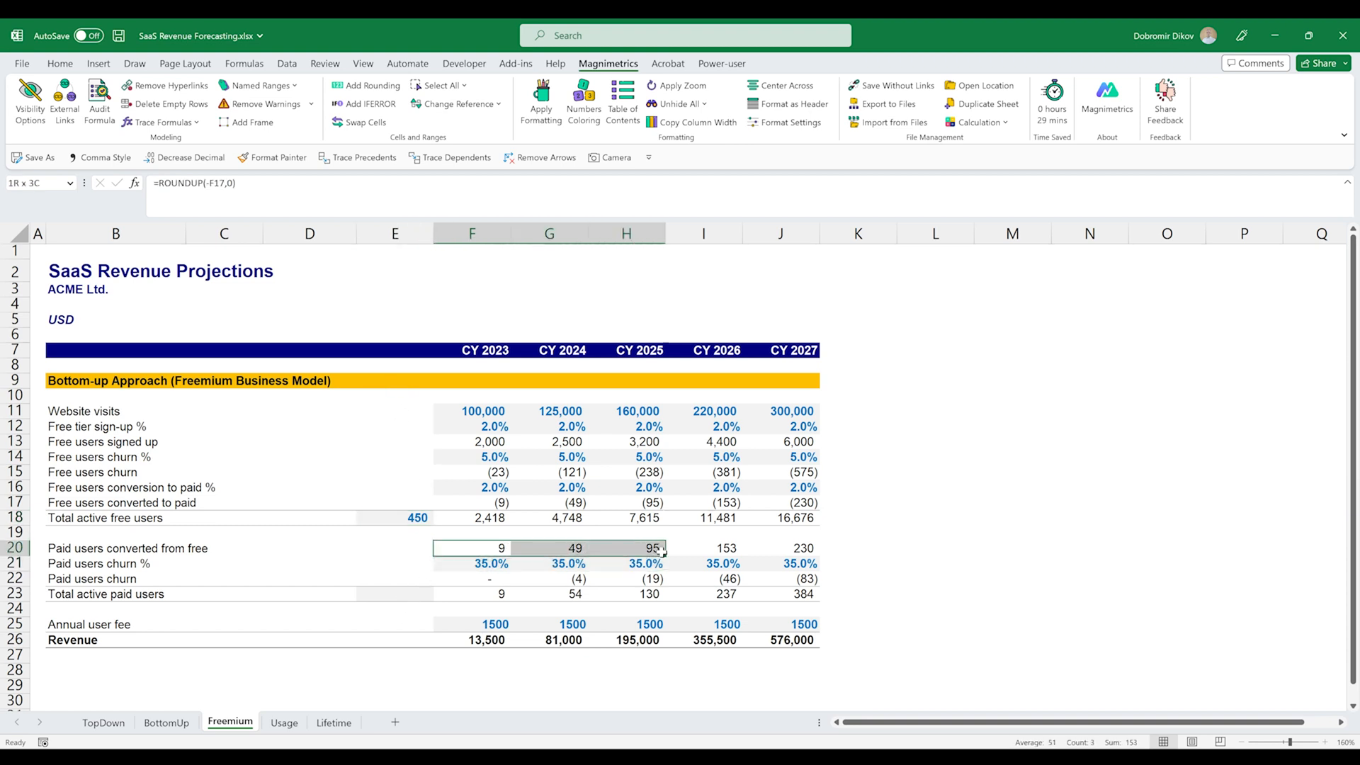
pyautogui.click(575, 506)
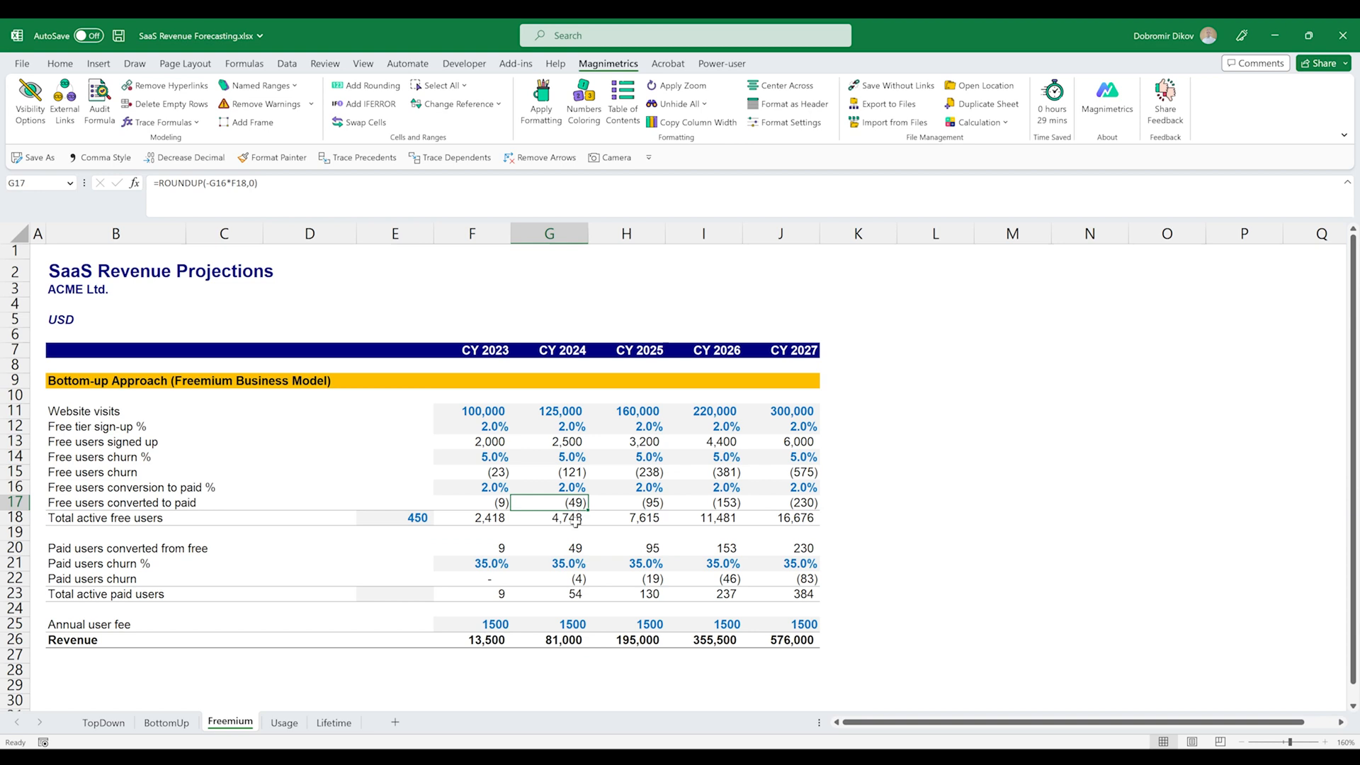
pyautogui.click(576, 549)
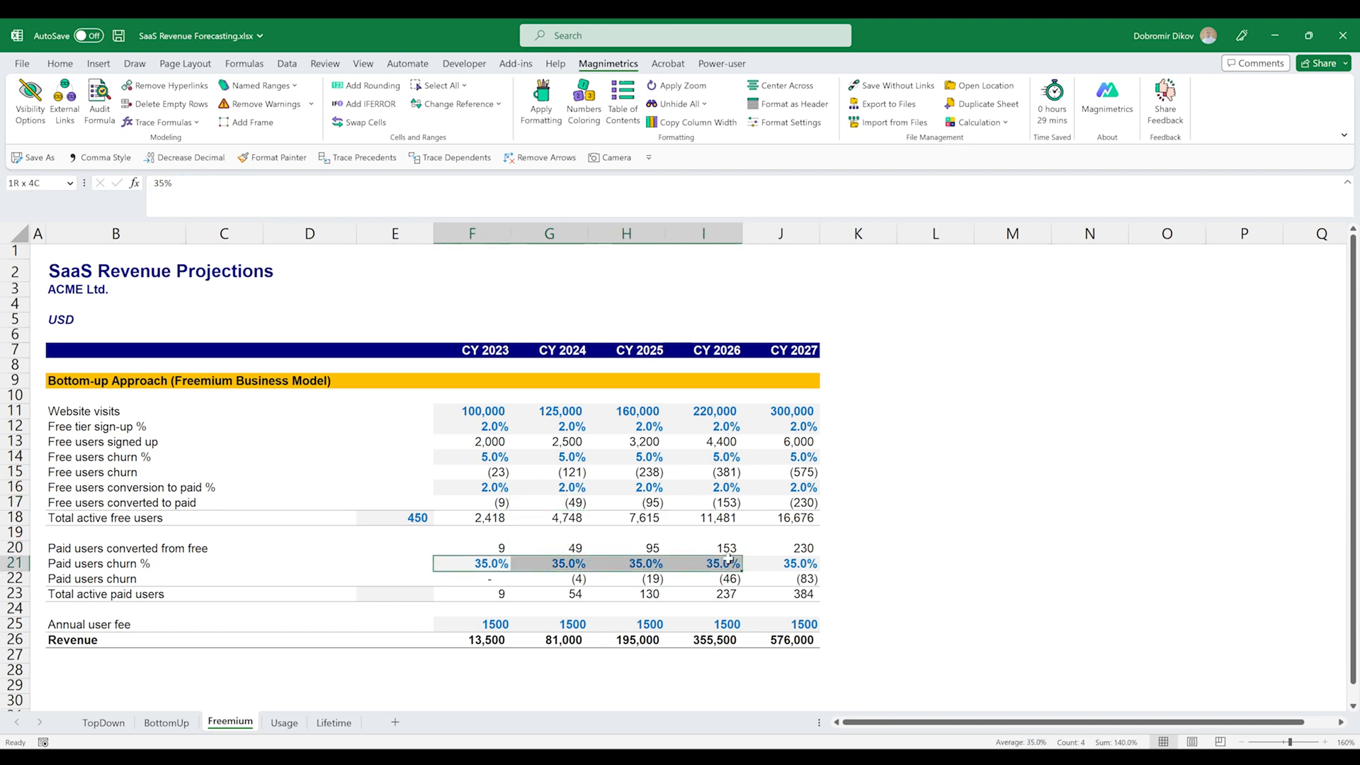
pyautogui.moveTo(472, 563); pyautogui.dragTo(787, 563)
pyautogui.click(580, 579)
pyautogui.press('Right')
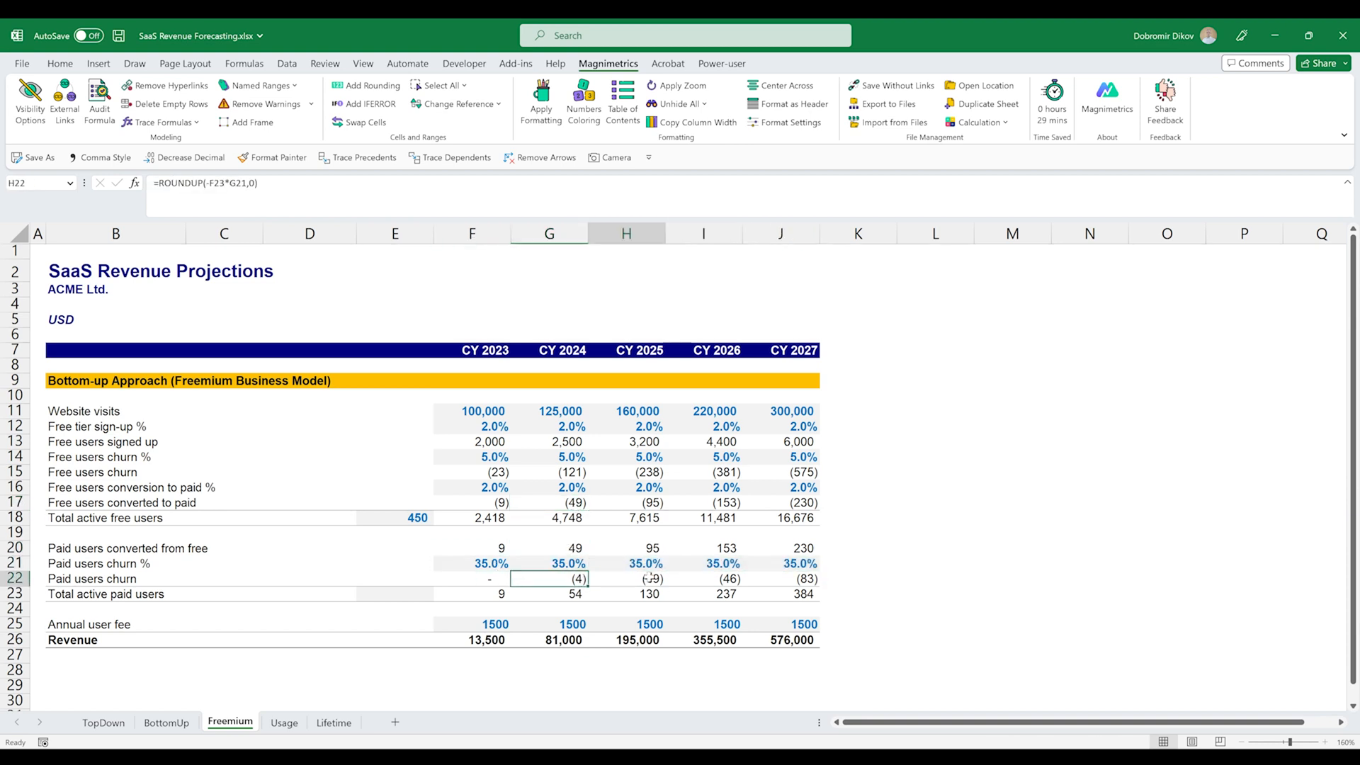
pyautogui.press('Right')
pyautogui.moveTo(475, 595); pyautogui.dragTo(781, 595)
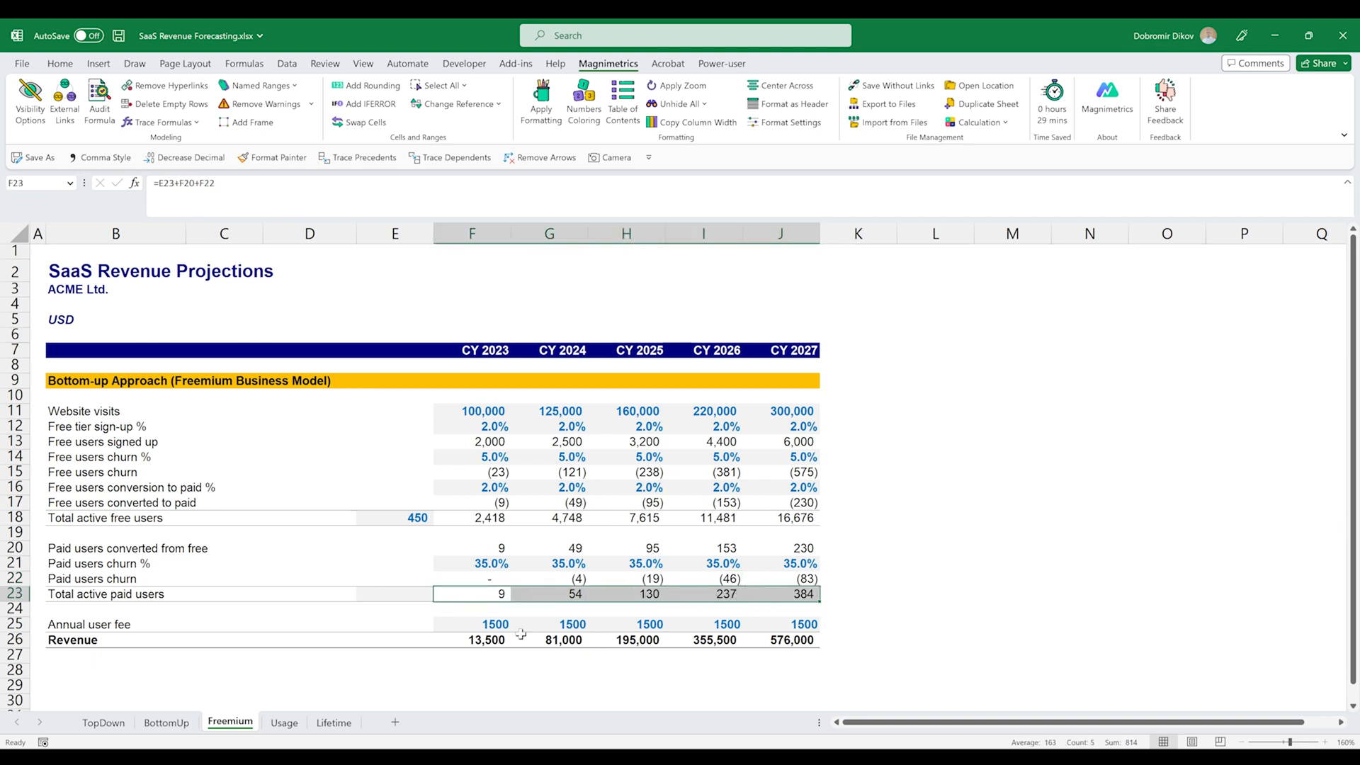
pyautogui.moveTo(479, 625); pyautogui.dragTo(781, 625)
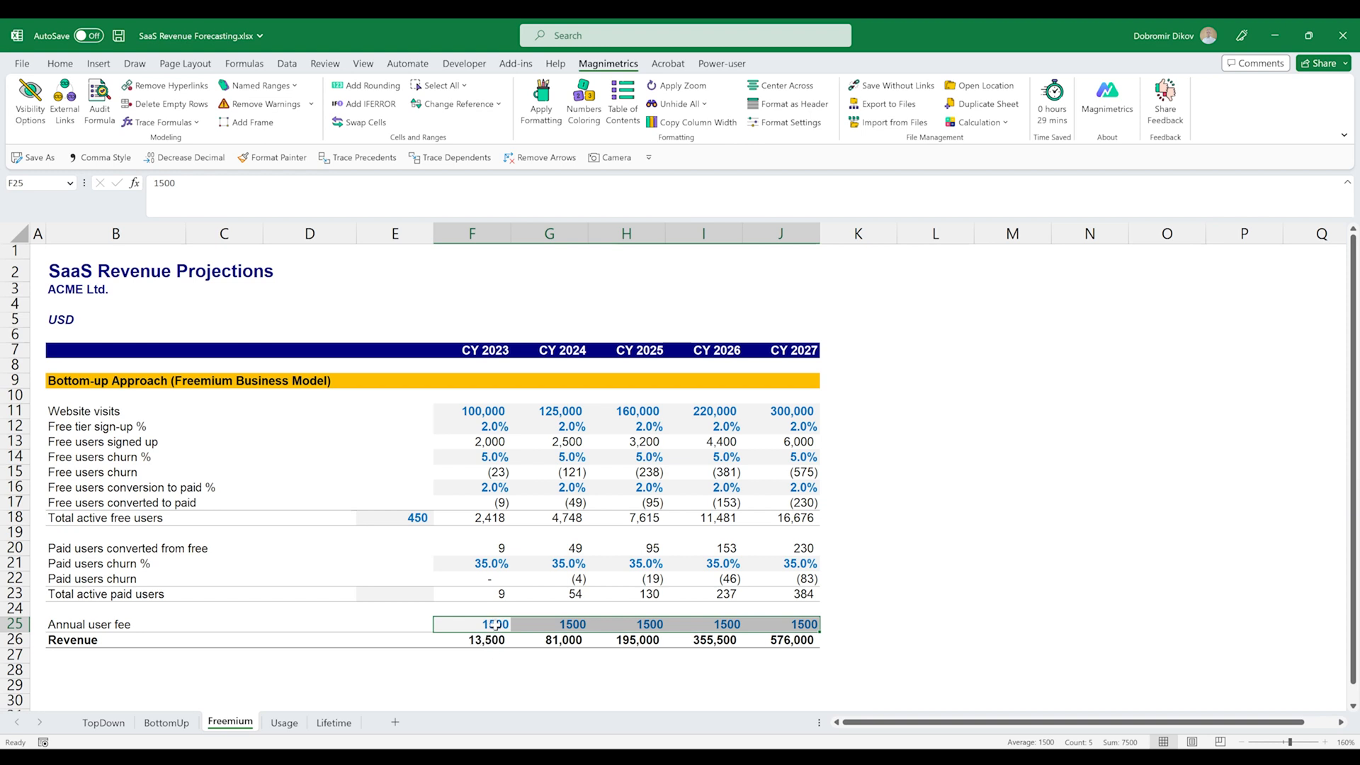
pyautogui.moveTo(490, 640); pyautogui.dragTo(785, 640)
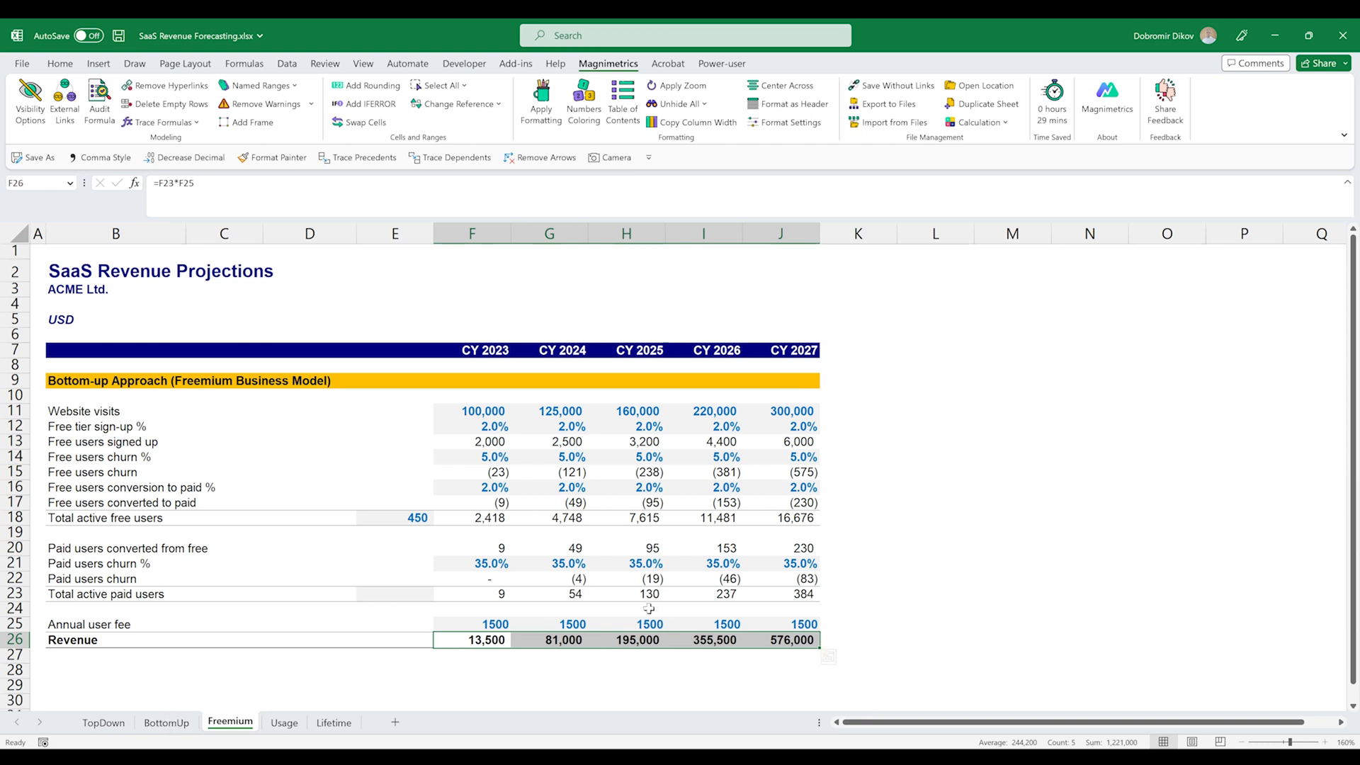
pyautogui.click(491, 397)
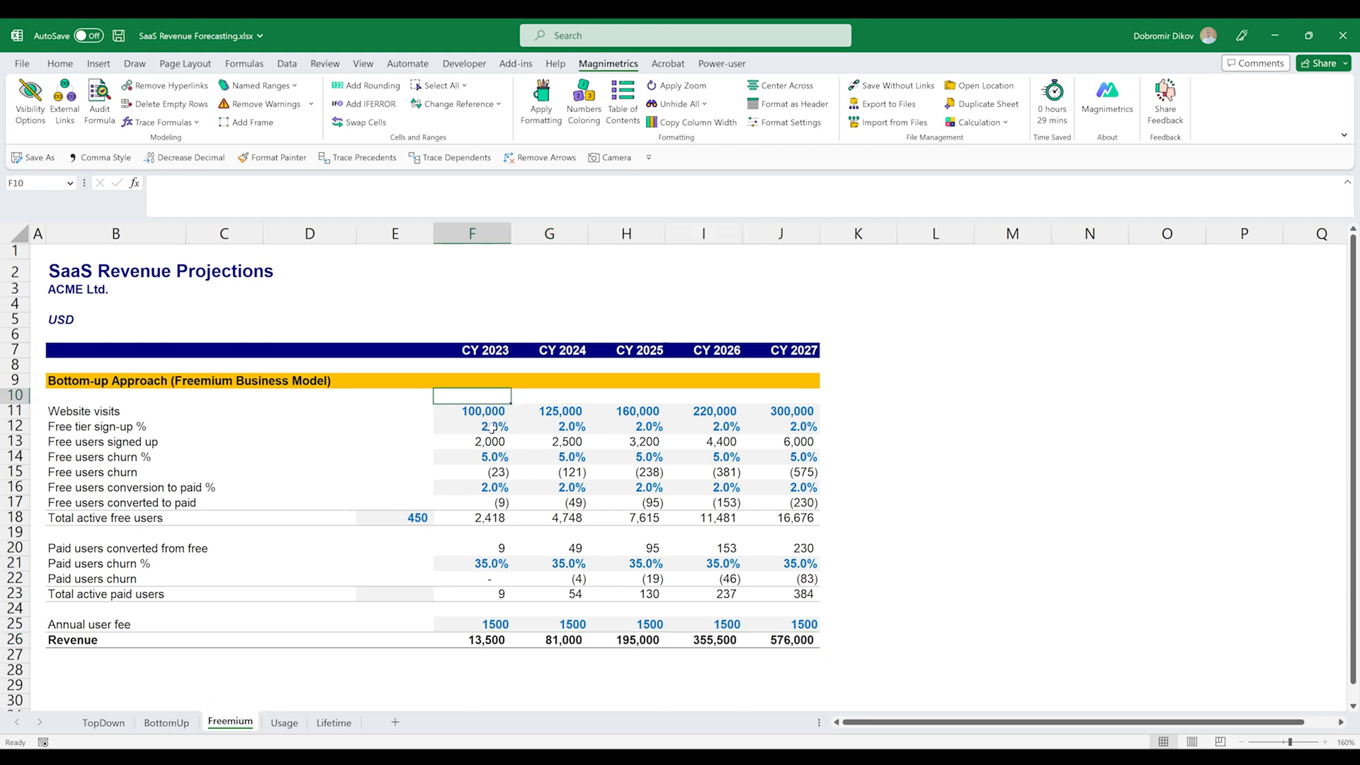
pyautogui.click(484, 474)
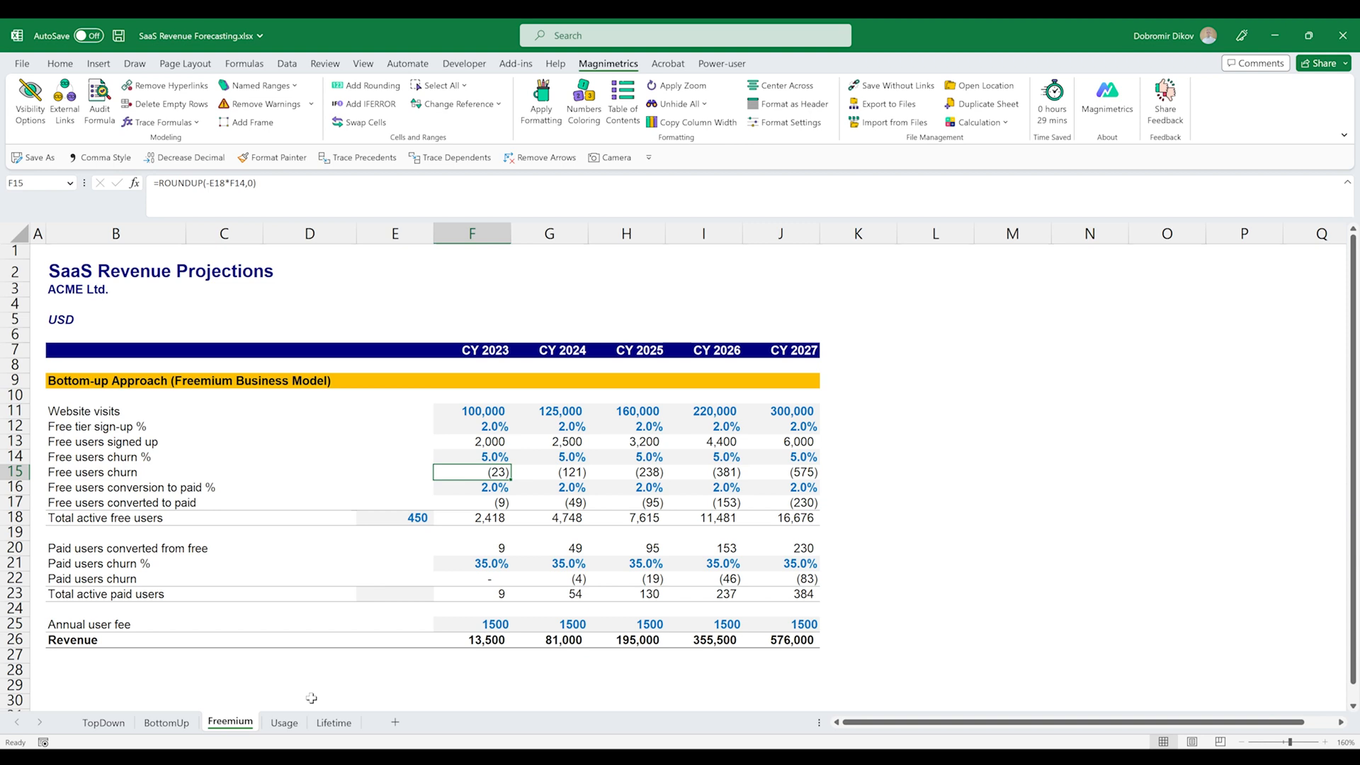
pyautogui.click(284, 722)
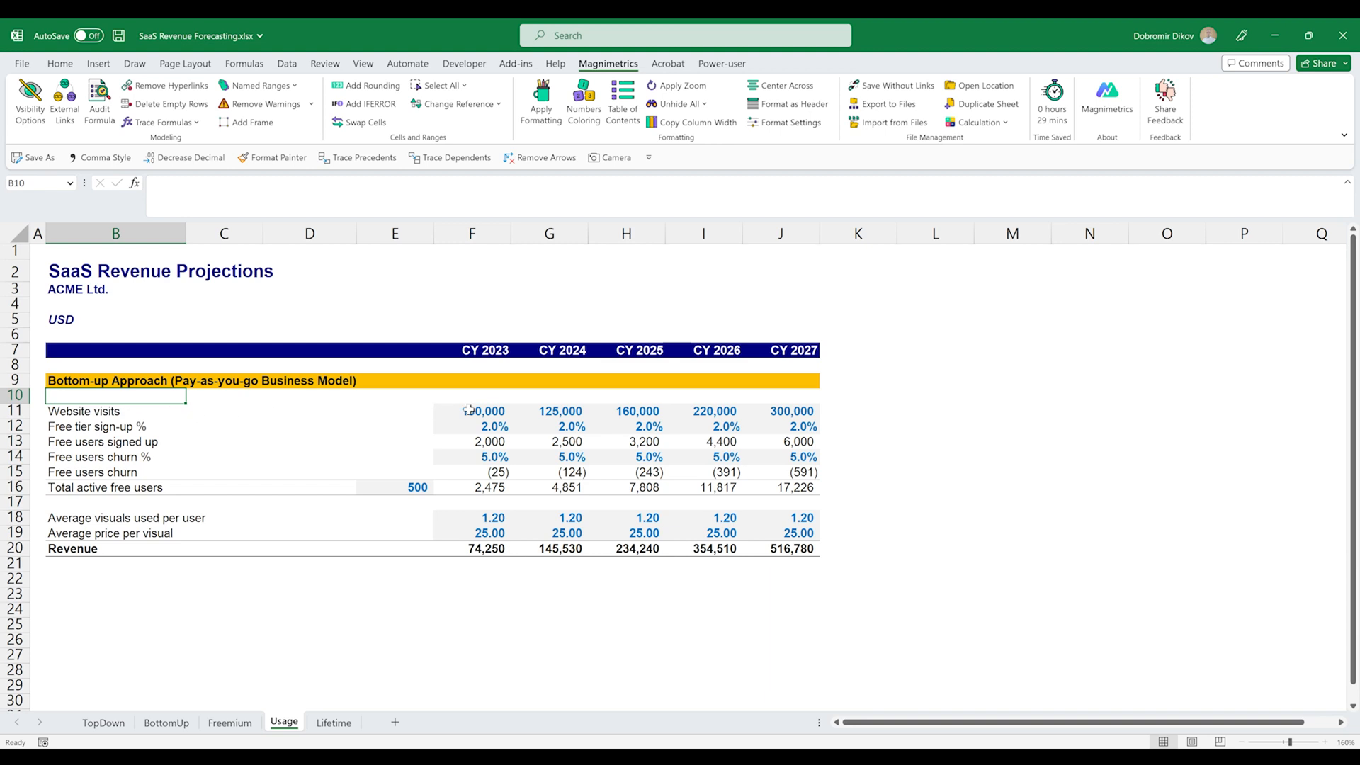
# - Check the Usage inputs: CY 2023 website visits, sign-up rate, free user churn and starting free users of 500
pyautogui.click(470, 412)
pyautogui.click(467, 427)
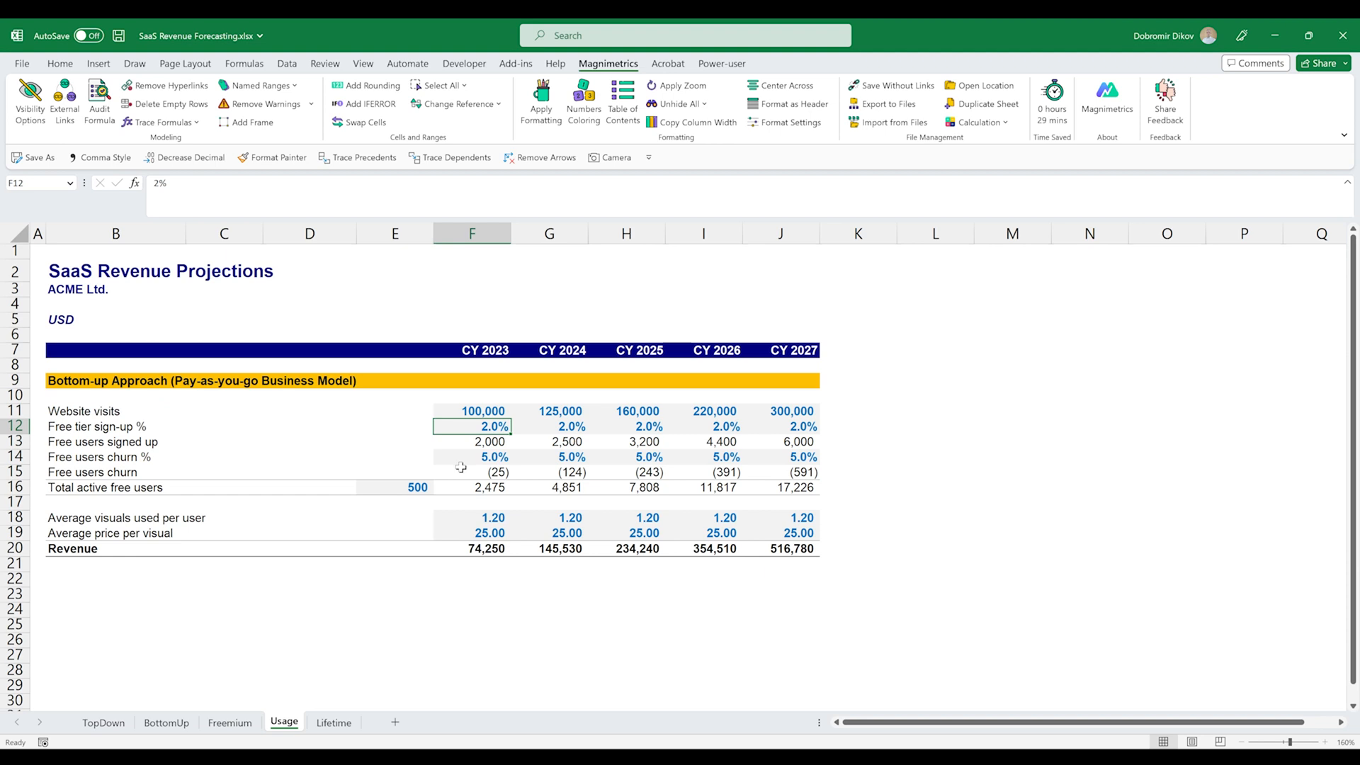
pyautogui.click(466, 460)
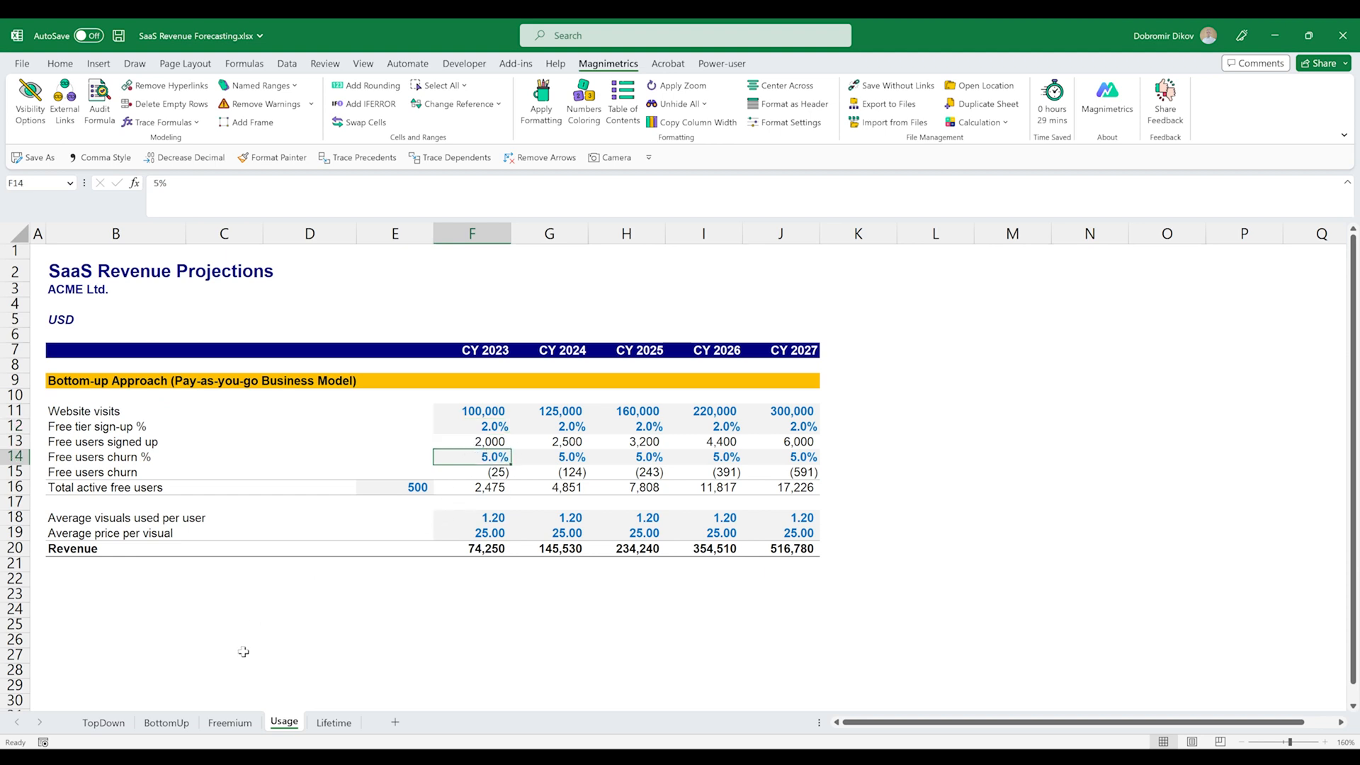
pyautogui.click(397, 489)
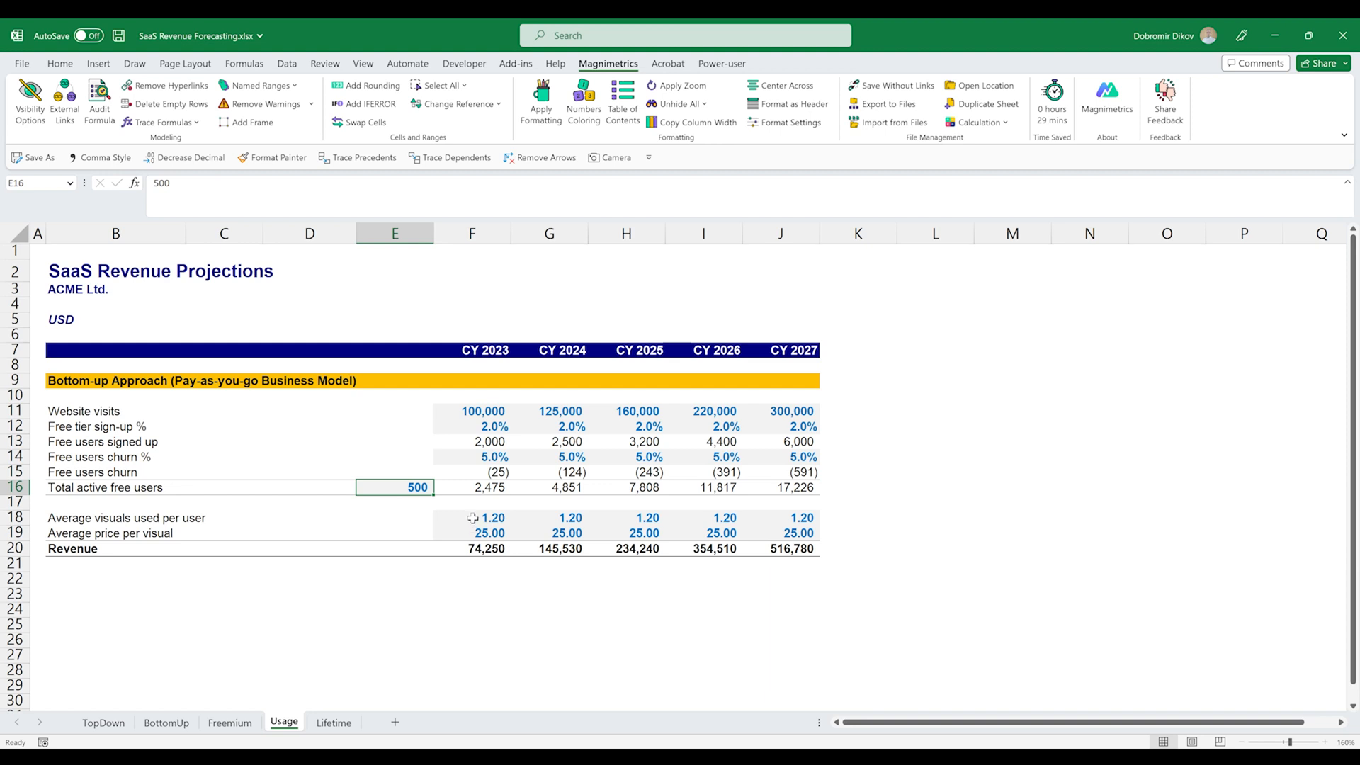
# - Review average visuals per user, average price per visual and the Revenue row, then move to the Lifetime sheet
pyautogui.moveTo(474, 521); pyautogui.dragTo(803, 521)
pyautogui.hotkey('ctrl', 'c')
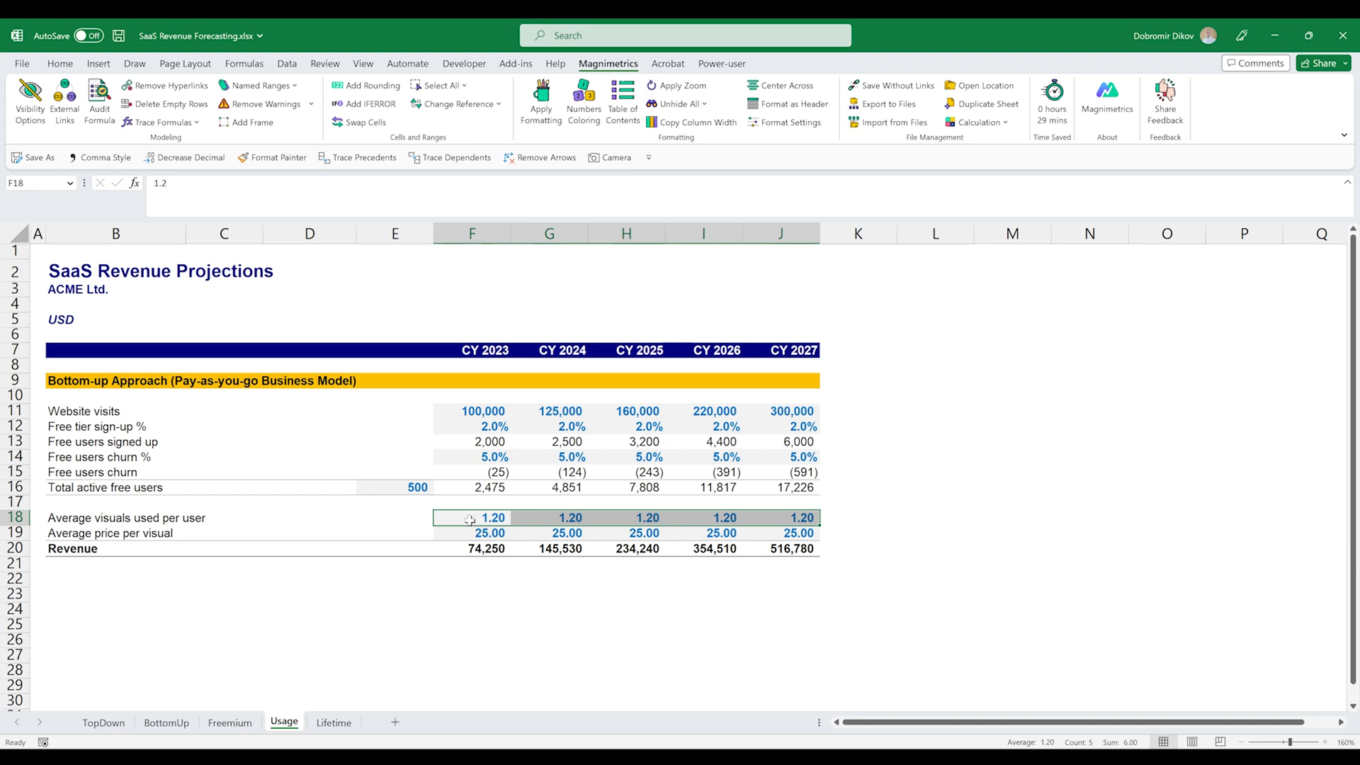
pyautogui.hotkey('ctrl', 'v')
pyautogui.moveTo(491, 533); pyautogui.dragTo(792, 533)
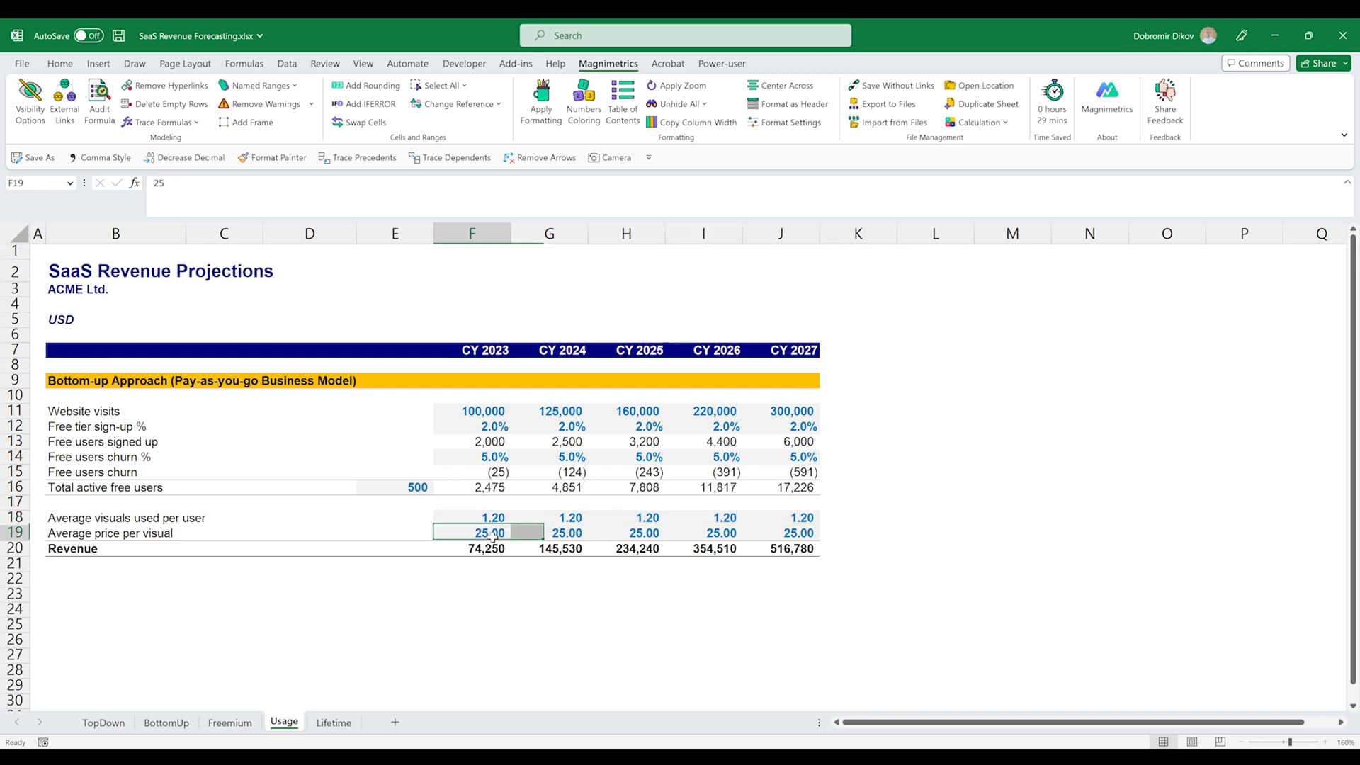
pyautogui.hotkey('ctrl', 'v')
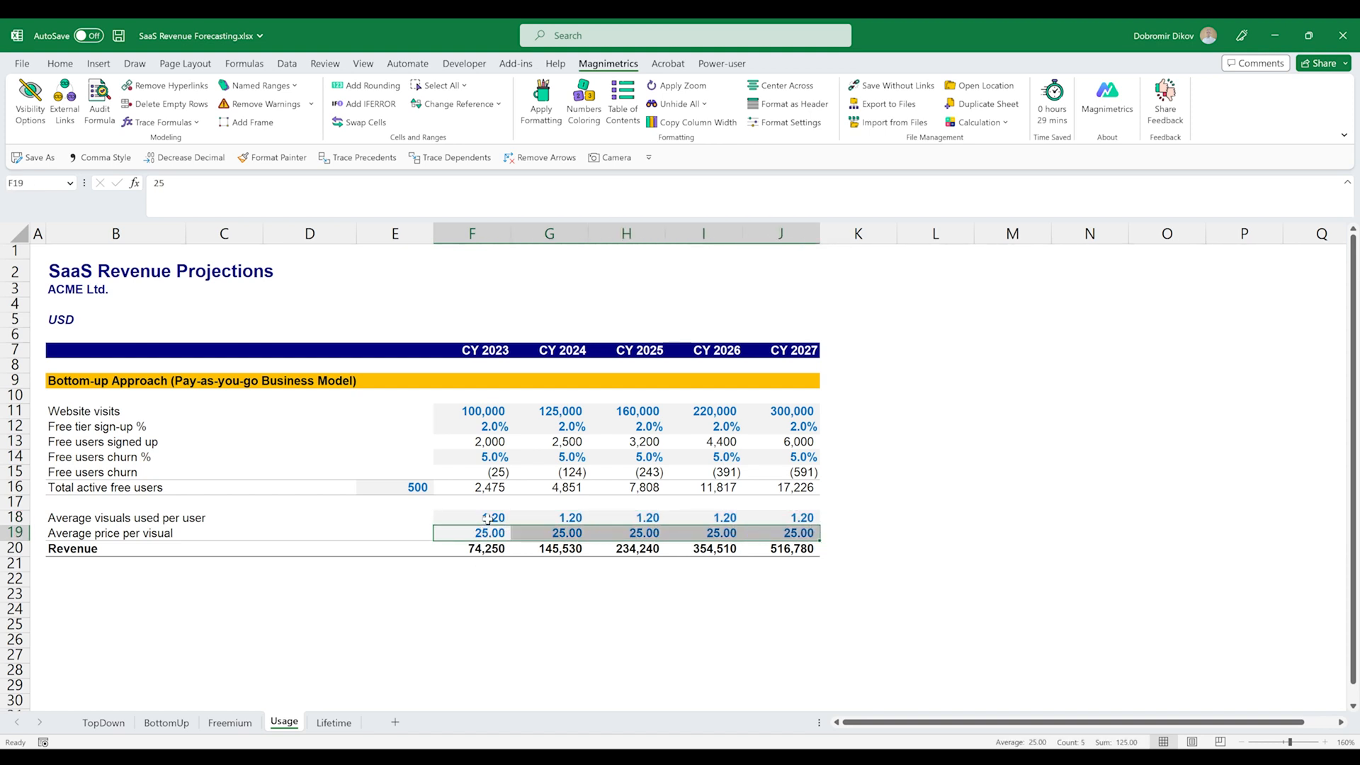
pyautogui.moveTo(485, 548); pyautogui.dragTo(808, 551)
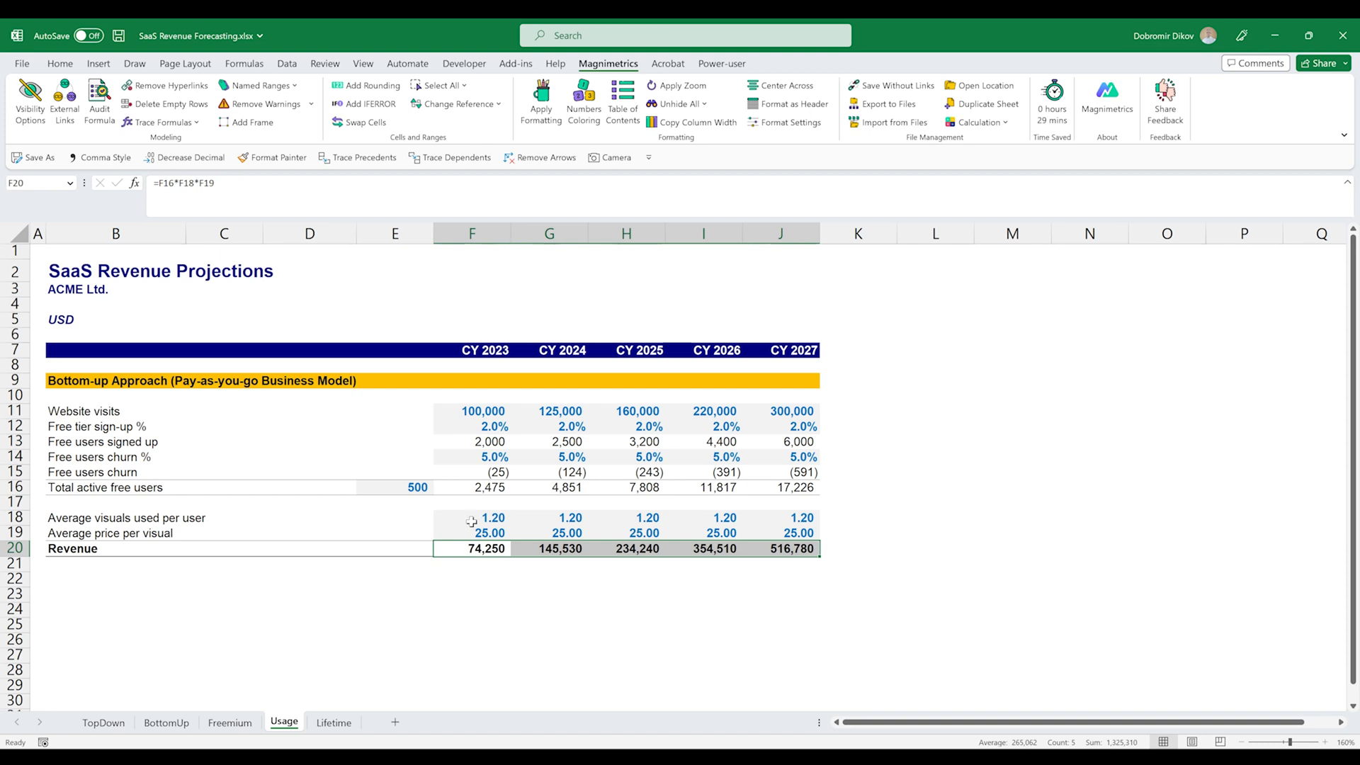
pyautogui.hotkey('ctrl', 'pagedown')
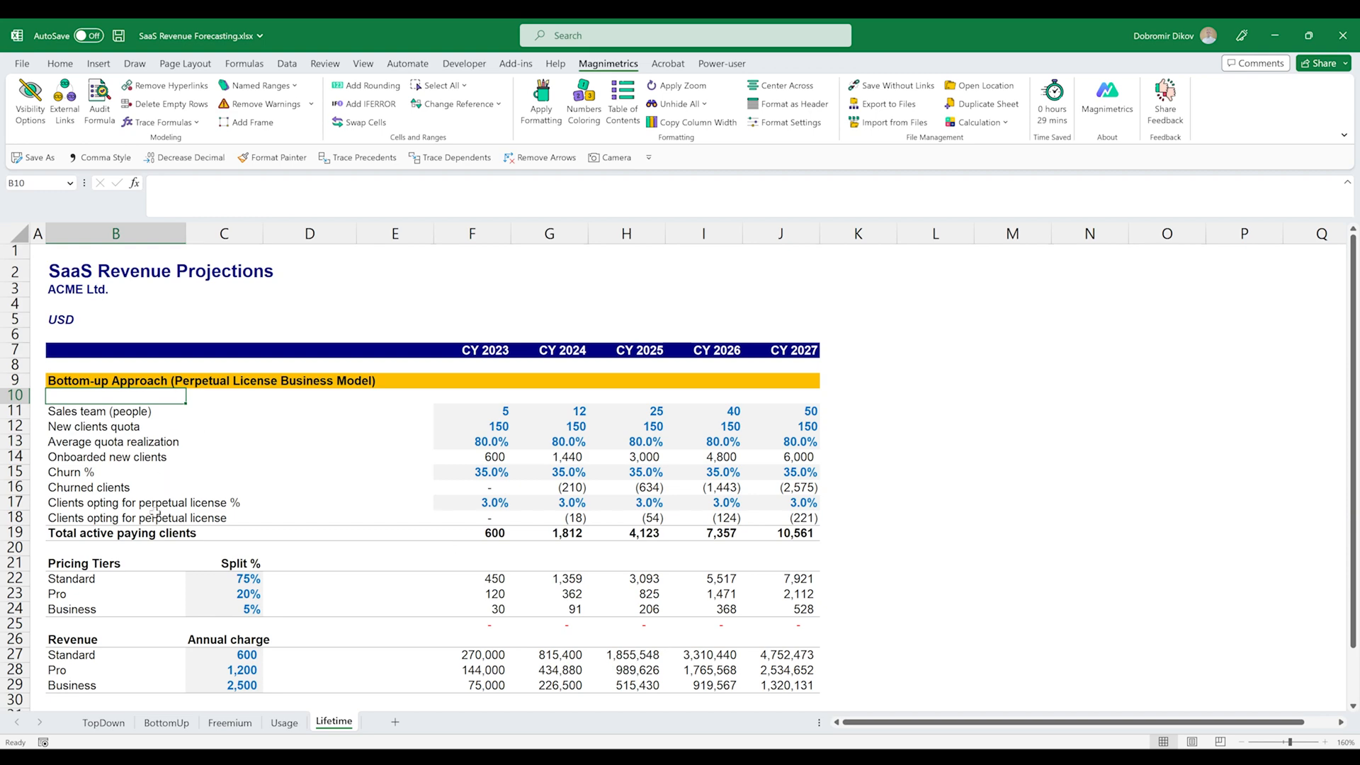
pyautogui.scroll(-2, 227, 607)
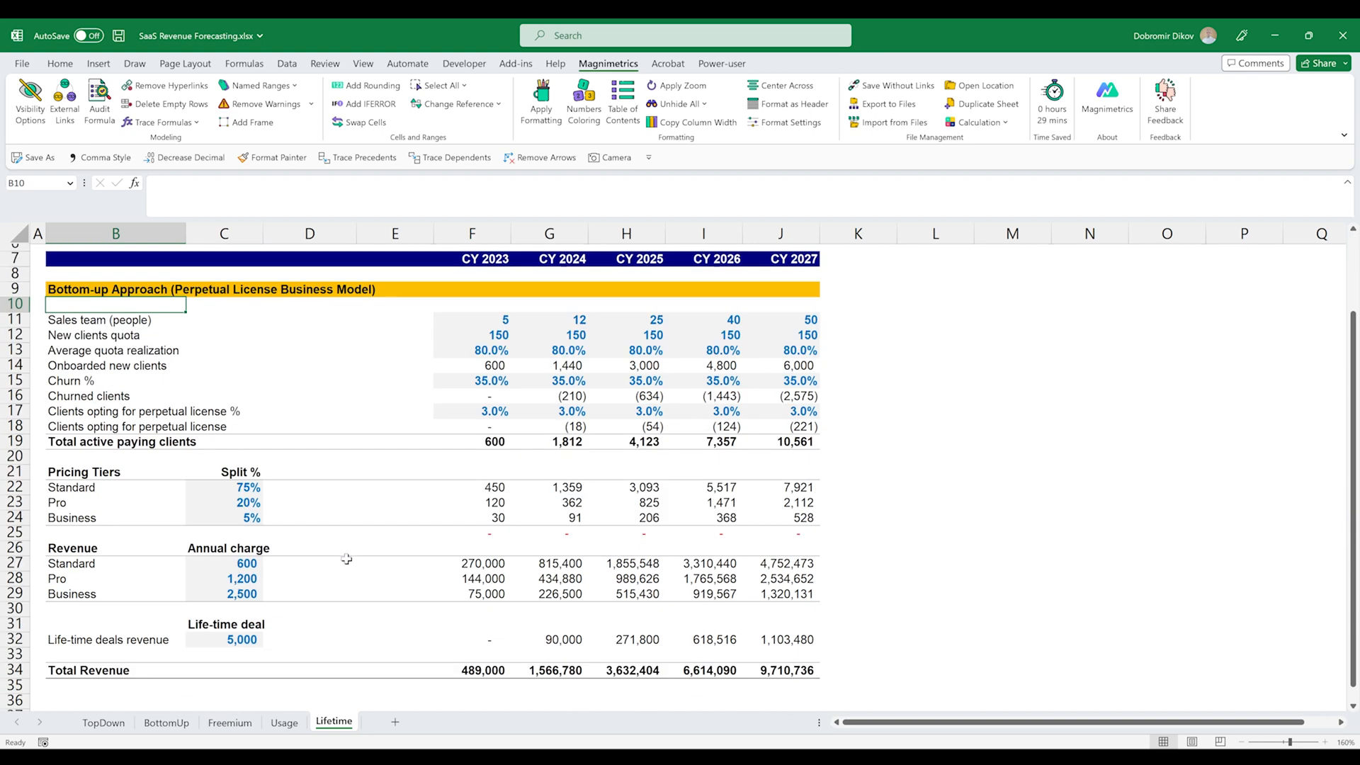
pyautogui.scroll(1, 365, 601)
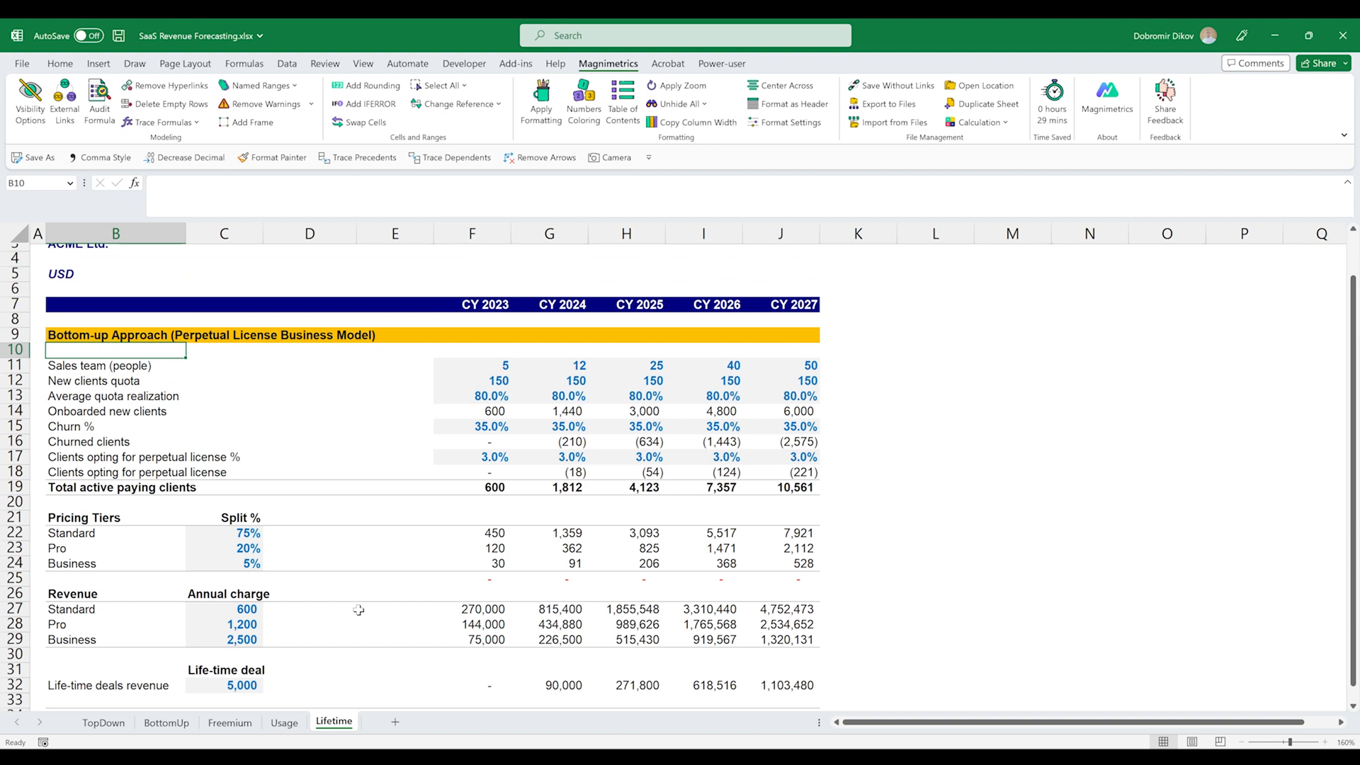
pyautogui.scroll(1, 360, 611)
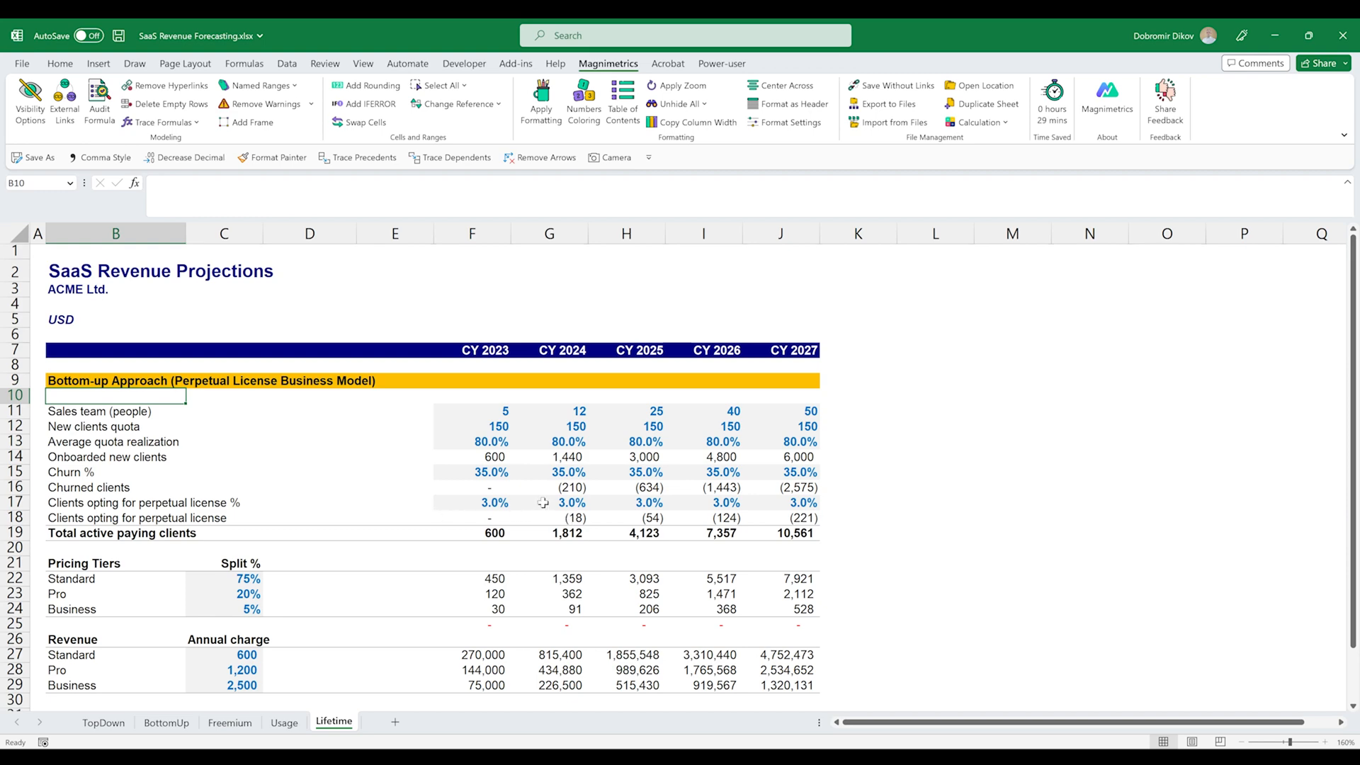
pyautogui.scroll(-3, 570, 500)
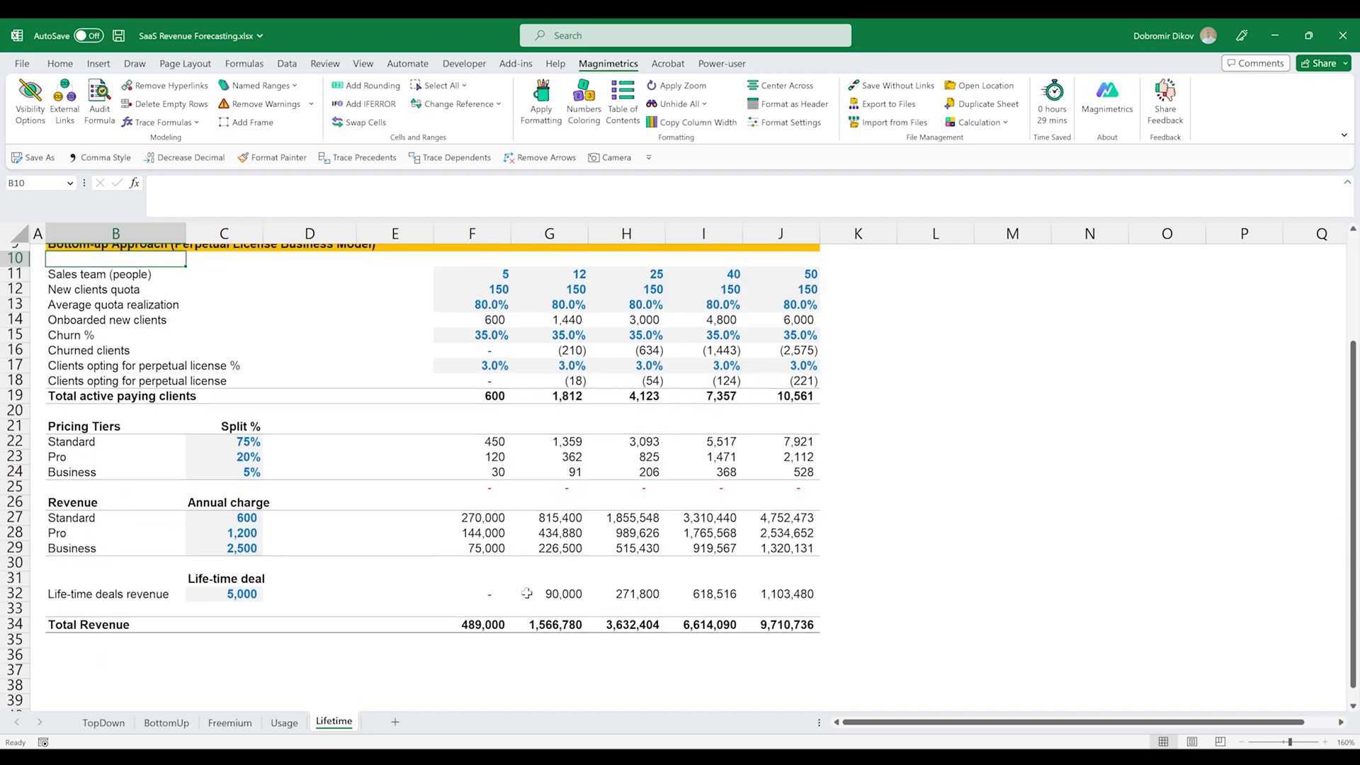
# - Check the Standard tier annual charge and the Life-time deal value of 5,000
pyautogui.click(220, 525)
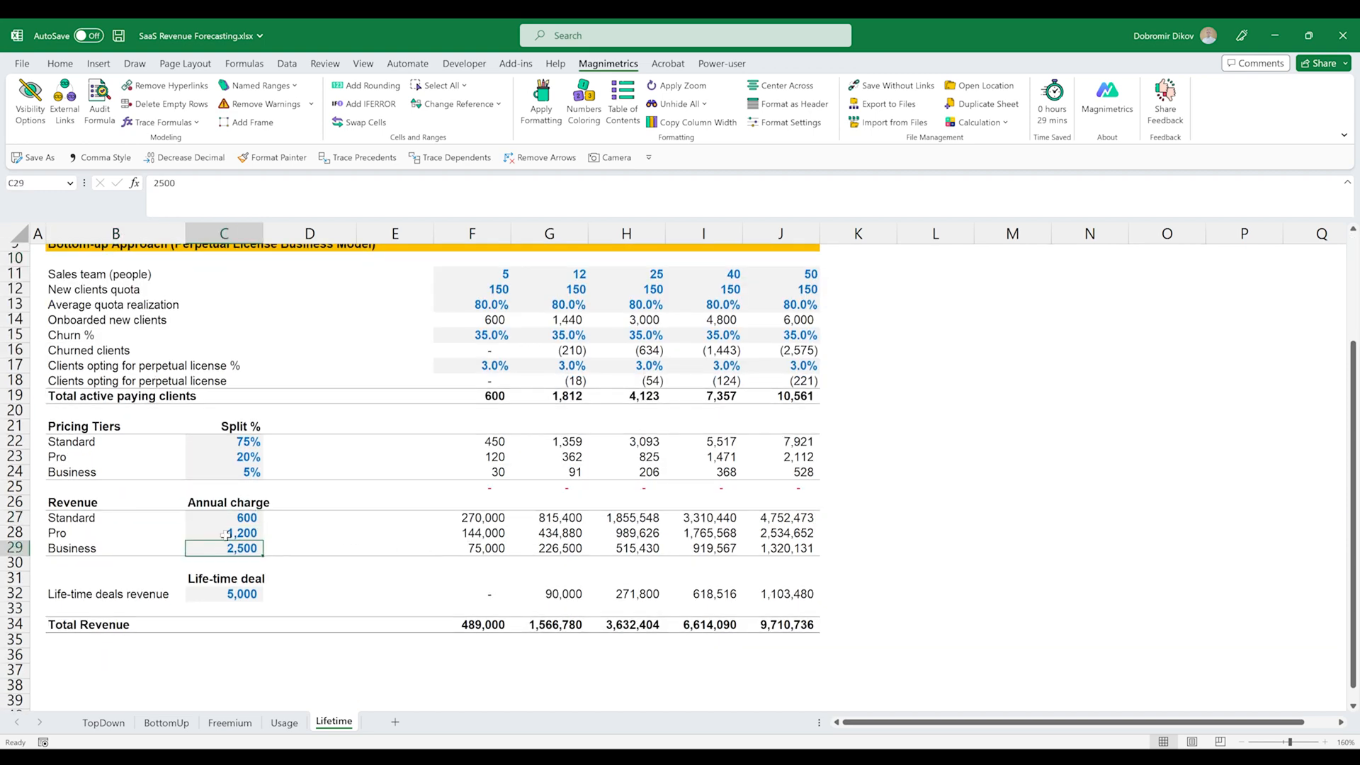
pyautogui.click(225, 531)
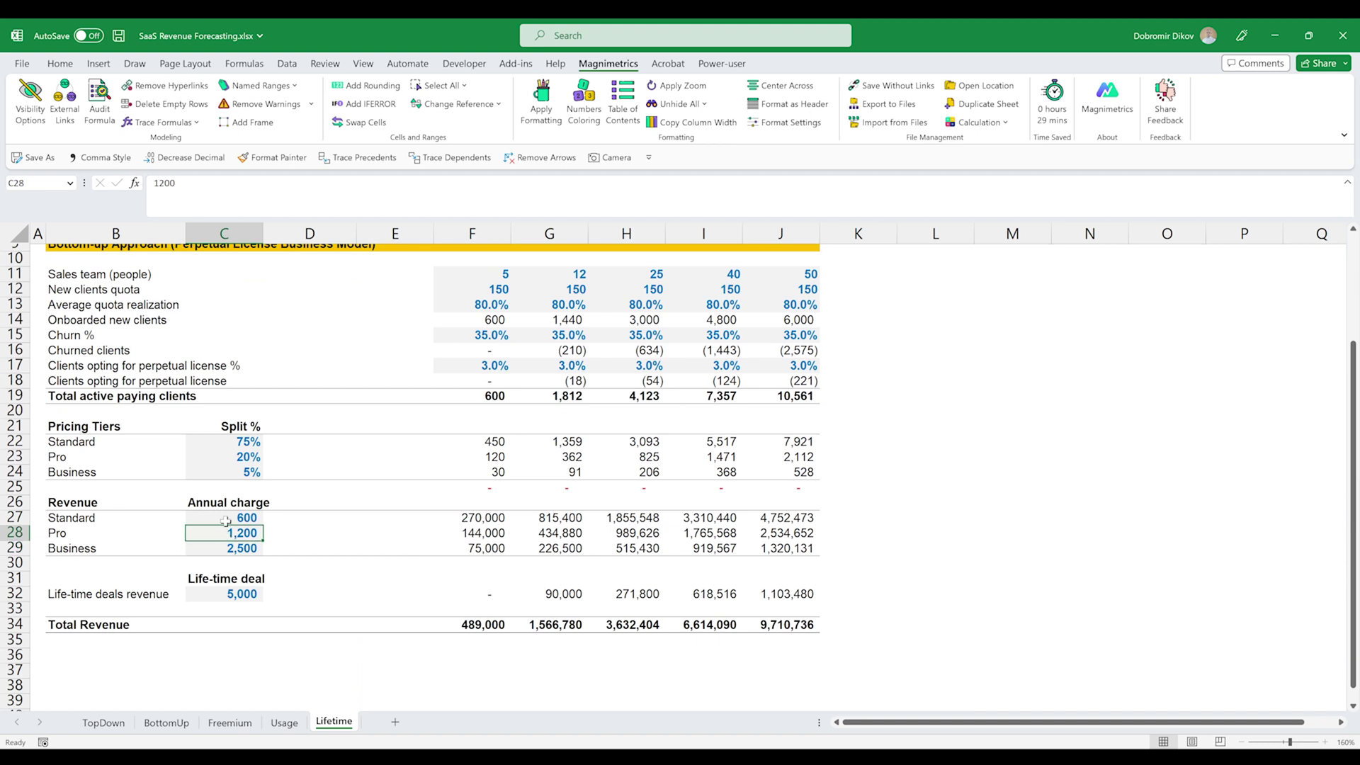
pyautogui.click(227, 594)
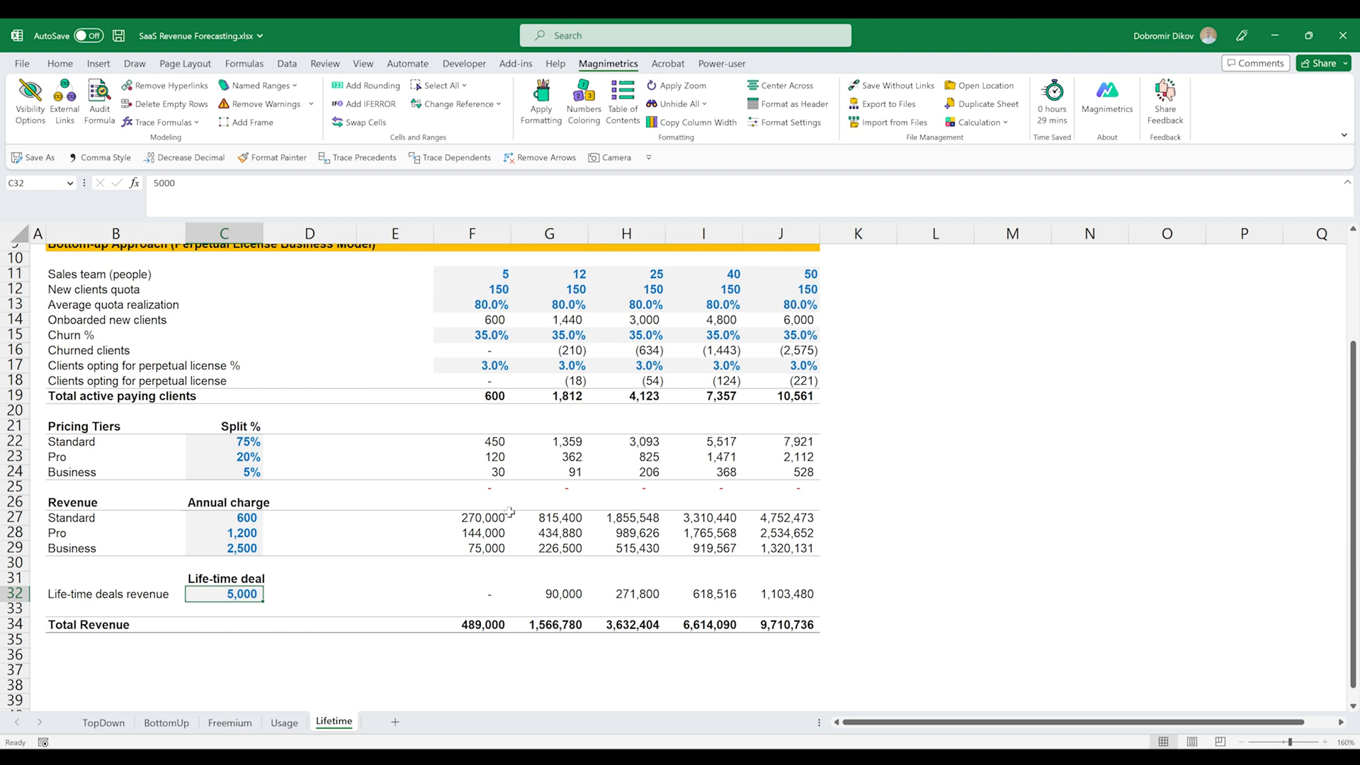
# - Review perpetual license clients, active paying clients, tier revenue and Life-time deals formulas for CY 2024–2027, then return to TopDown
pyautogui.click(569, 383)
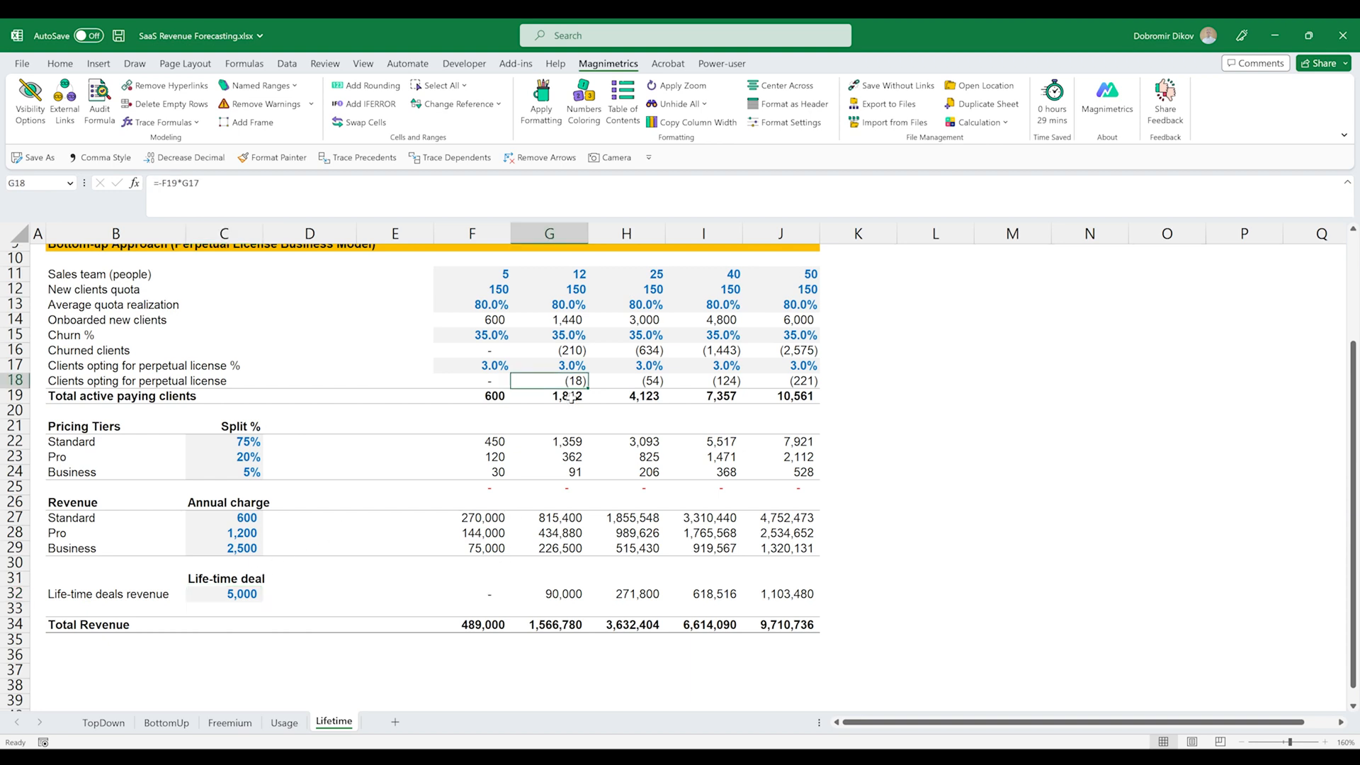
pyautogui.moveTo(573, 397); pyautogui.dragTo(783, 396)
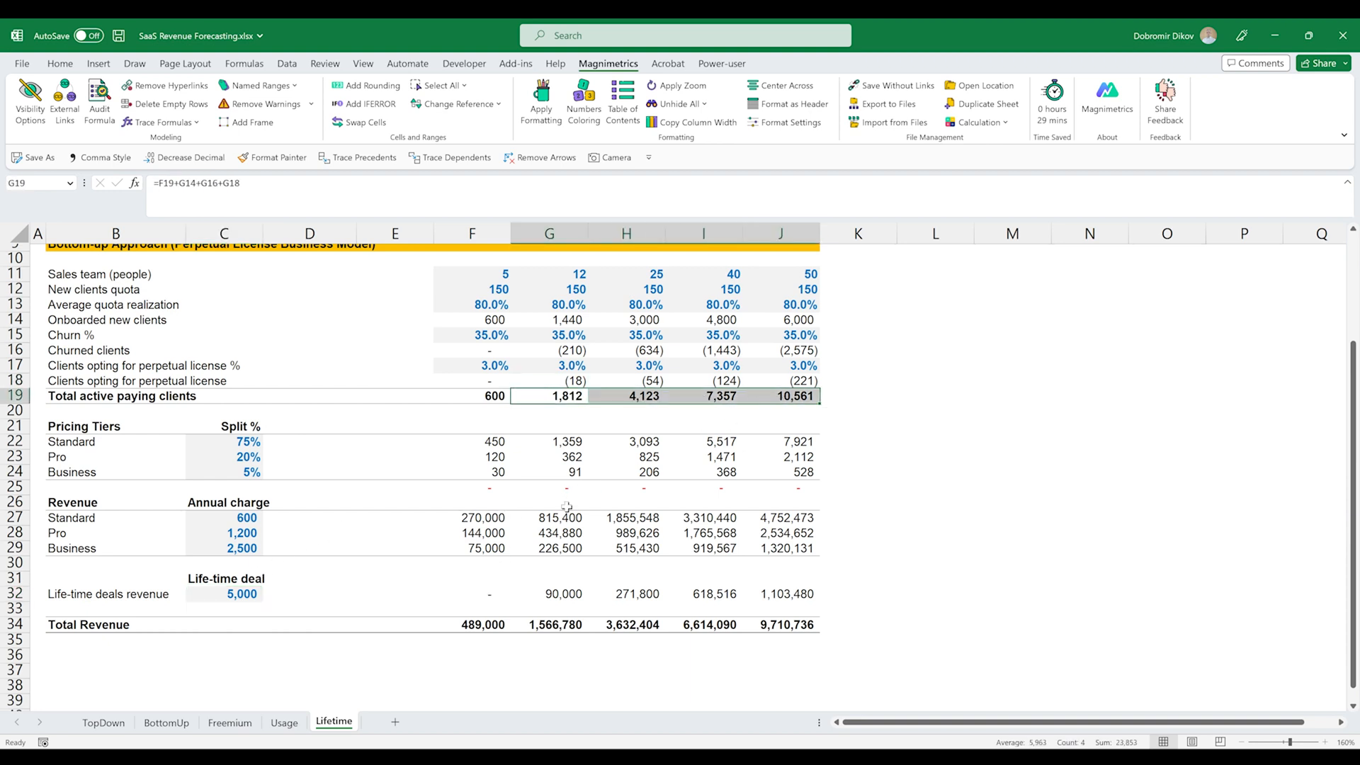
pyautogui.moveTo(564, 518)
pyautogui.mouseDown()
pyautogui.moveTo(773, 535)
pyautogui.moveTo(797, 549)
pyautogui.mouseUp()
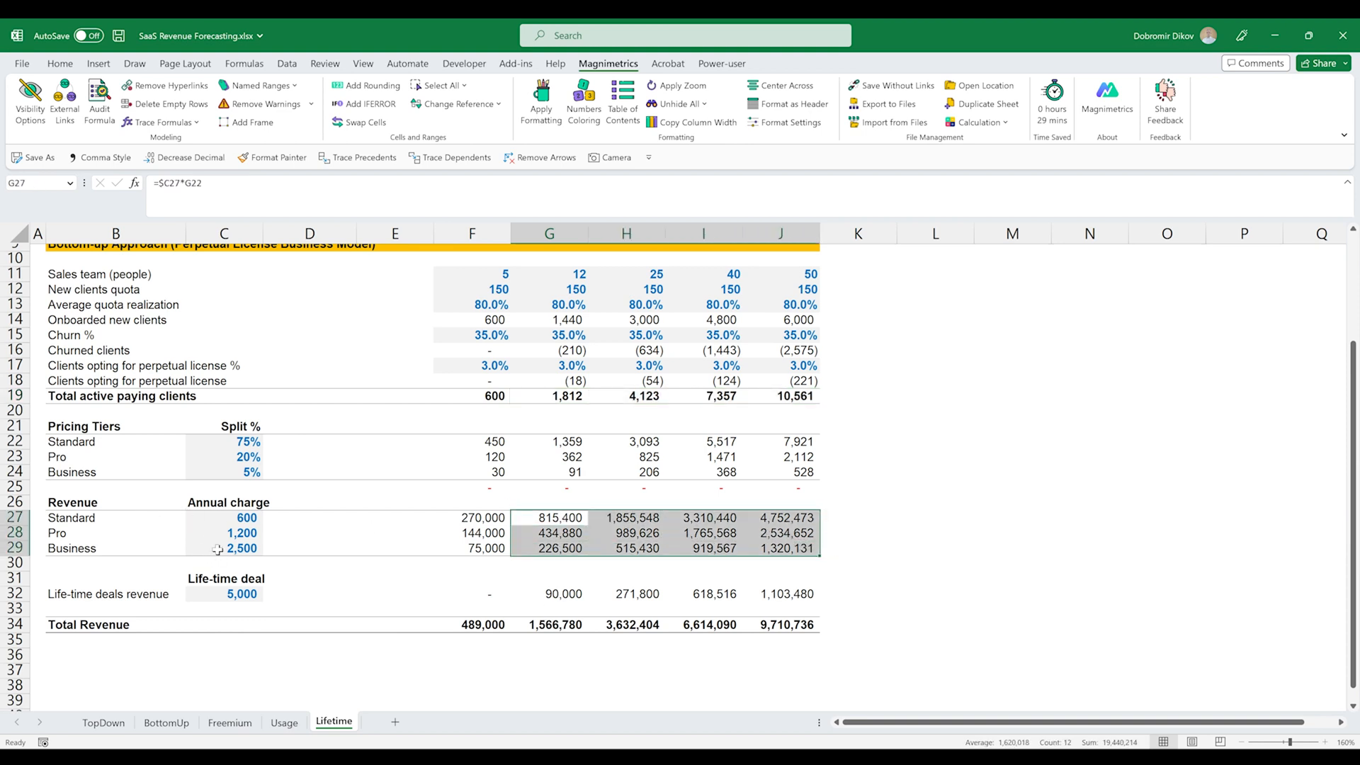
pyautogui.click(559, 593)
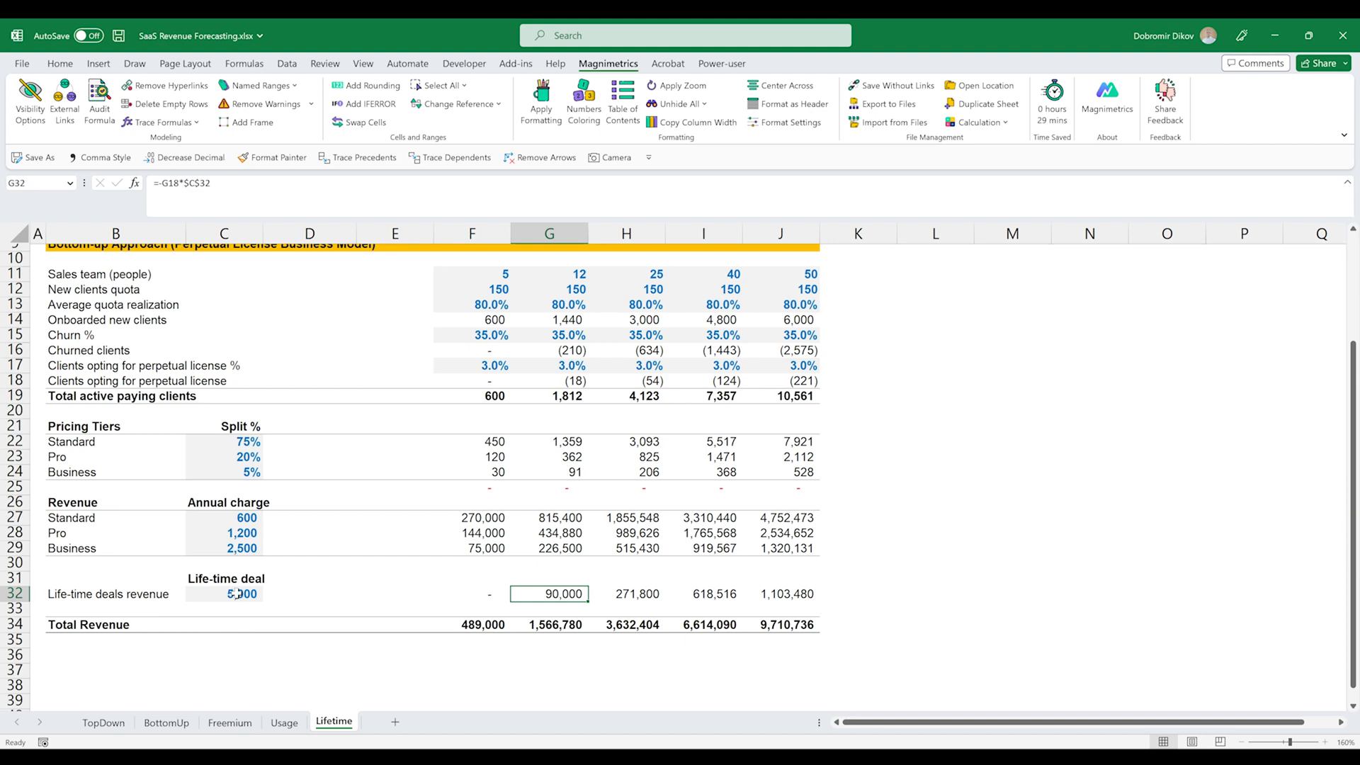
pyautogui.click(103, 723)
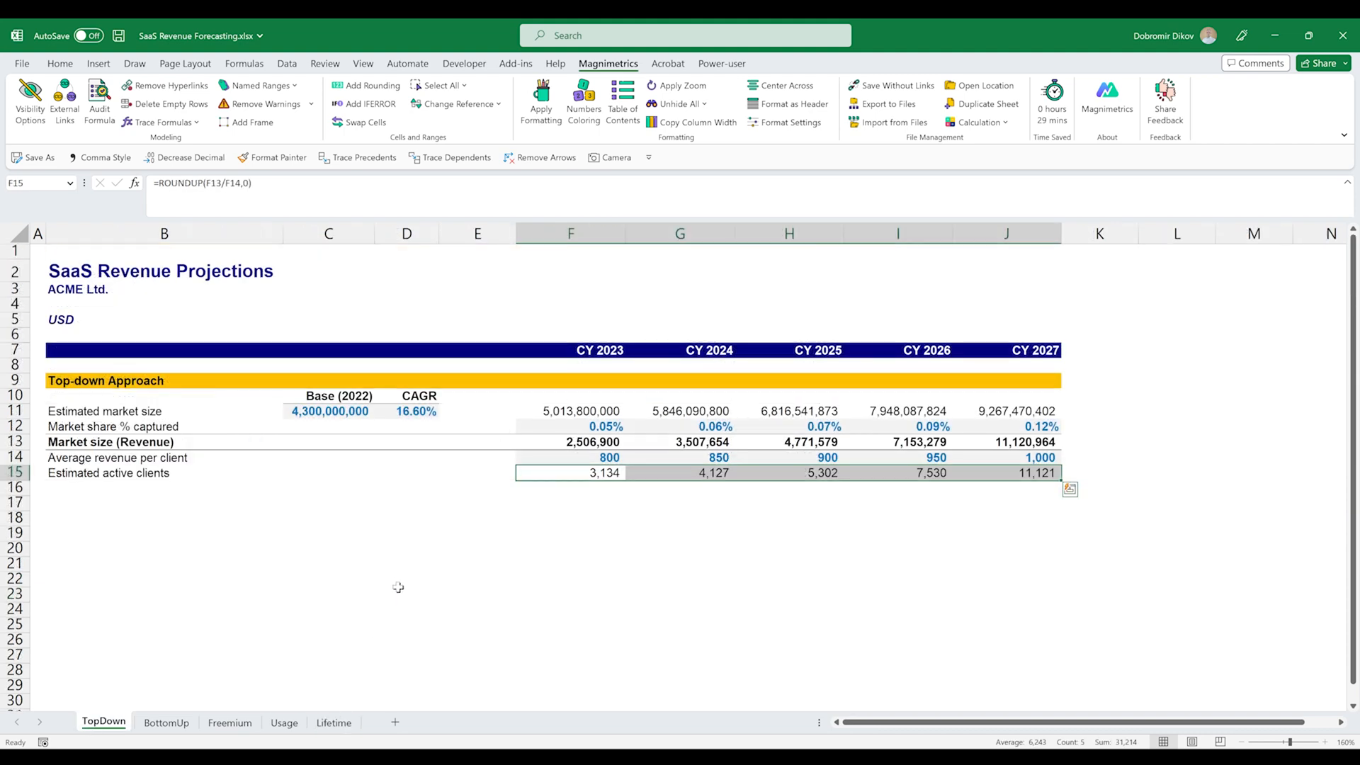
# - Flip between TopDown and BottomUp, then highlight the BottomUp Total Revenue SUM row across all five years
pyautogui.click(147, 725)
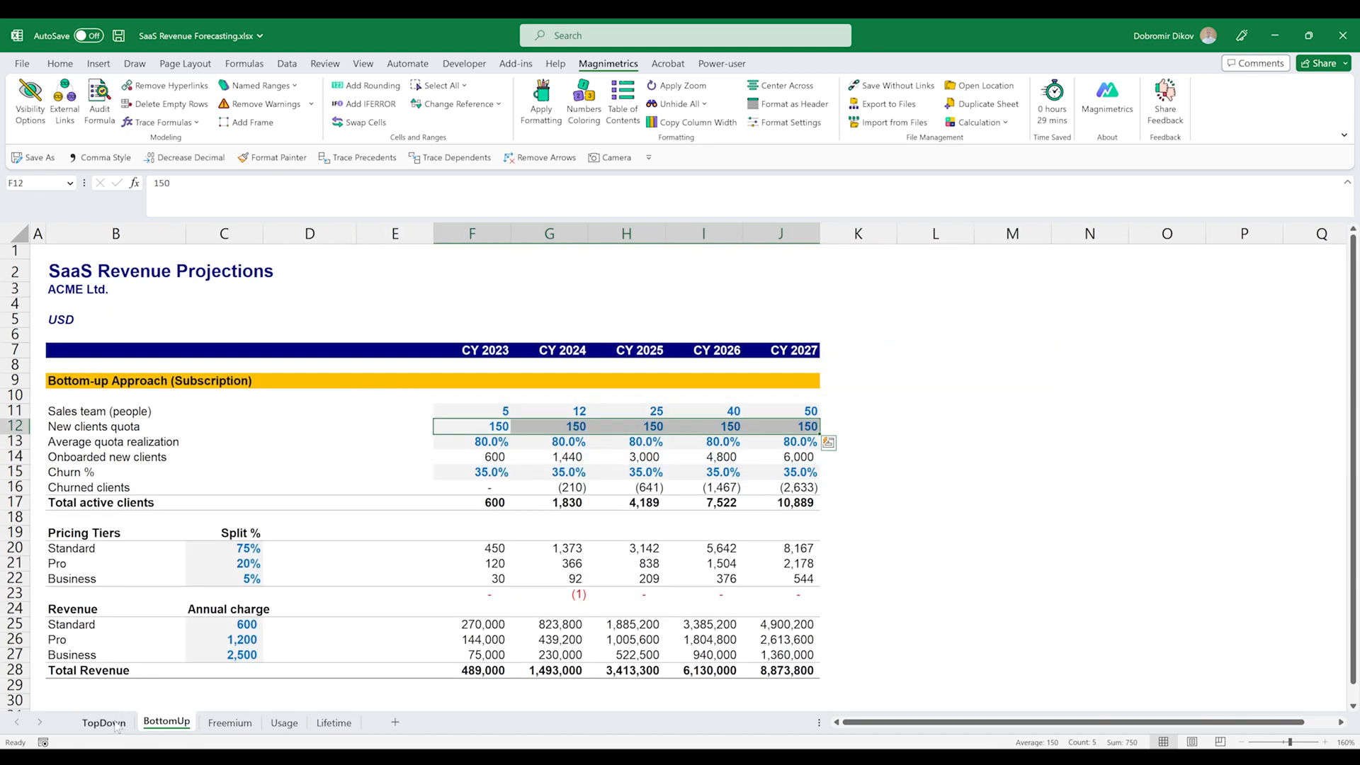
pyautogui.hotkey('ctrl', 'pageup')
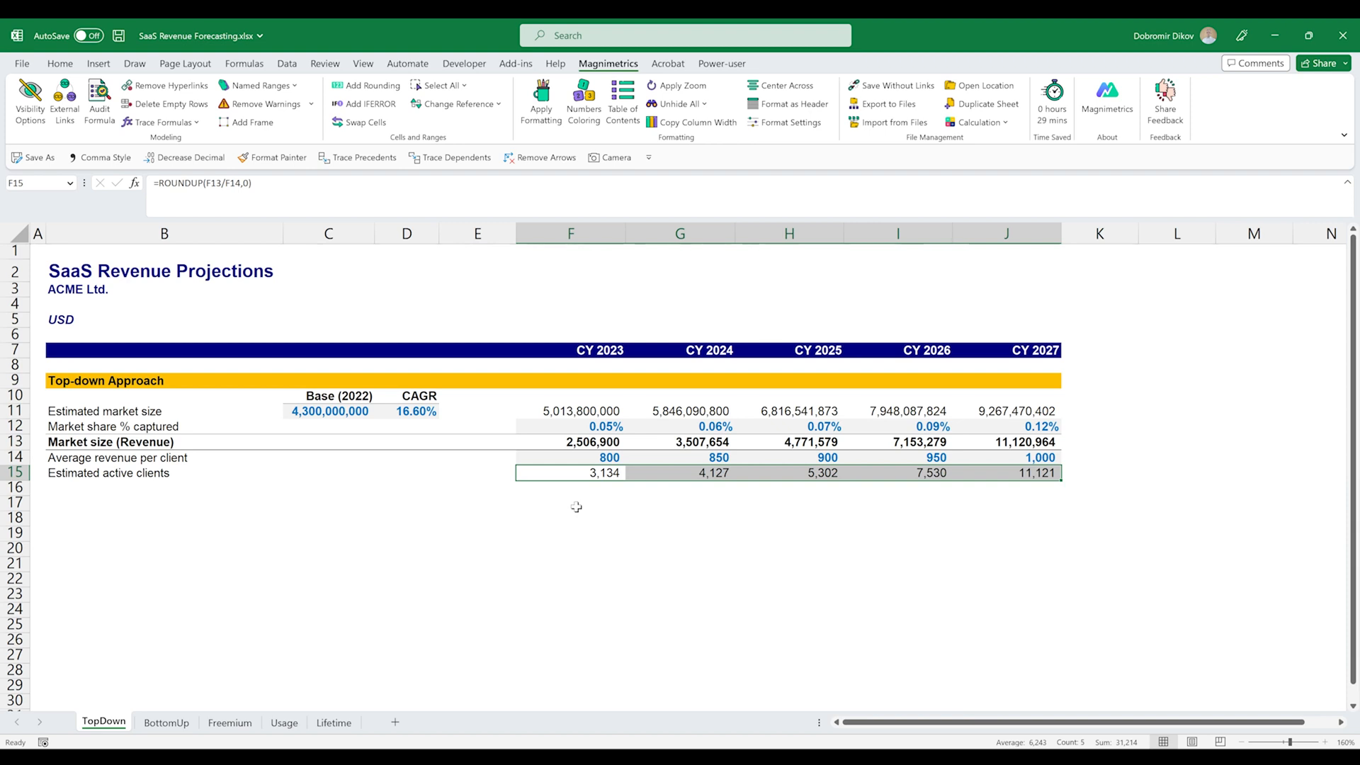
pyautogui.click(168, 722)
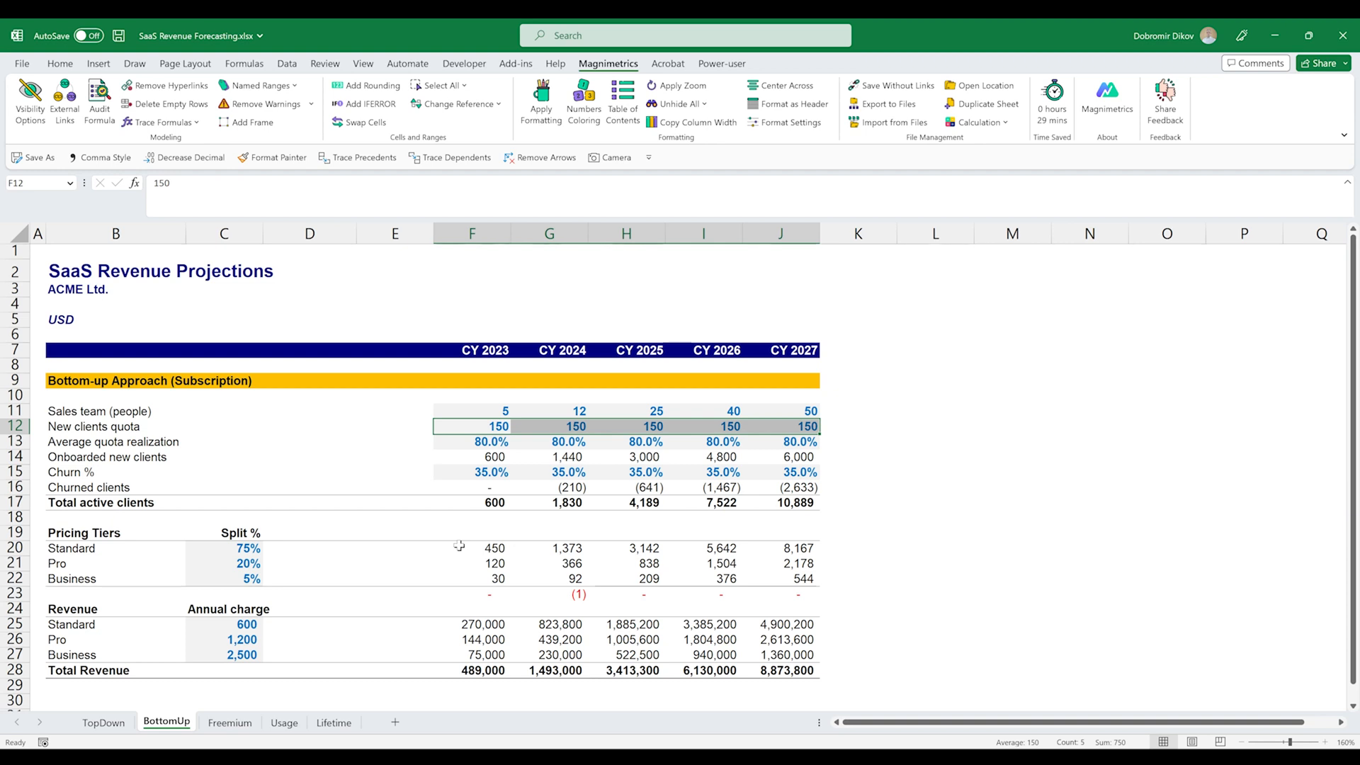
pyautogui.click(477, 671)
pyautogui.moveTo(478, 671); pyautogui.dragTo(791, 671)
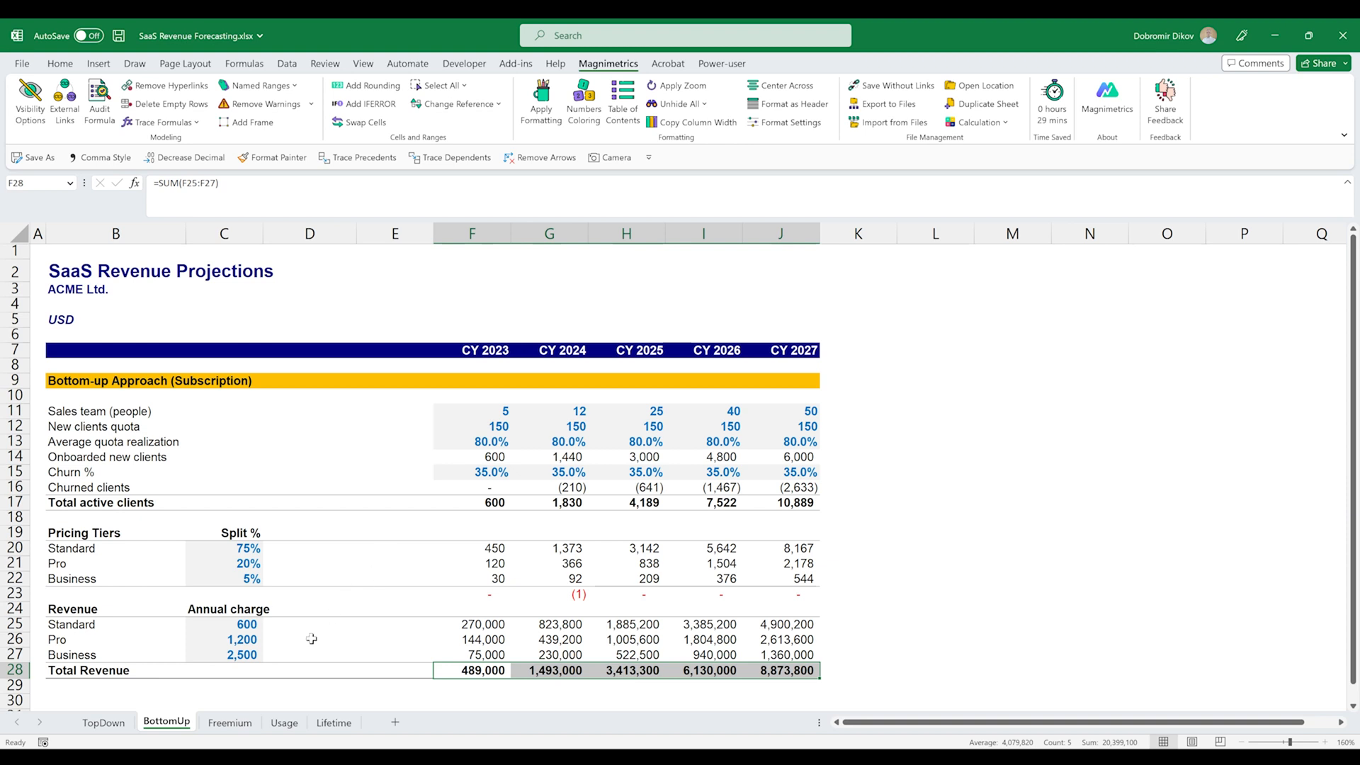
# - Step through the Usage tab to reach the Lifetime sheet
pyautogui.click(244, 724)
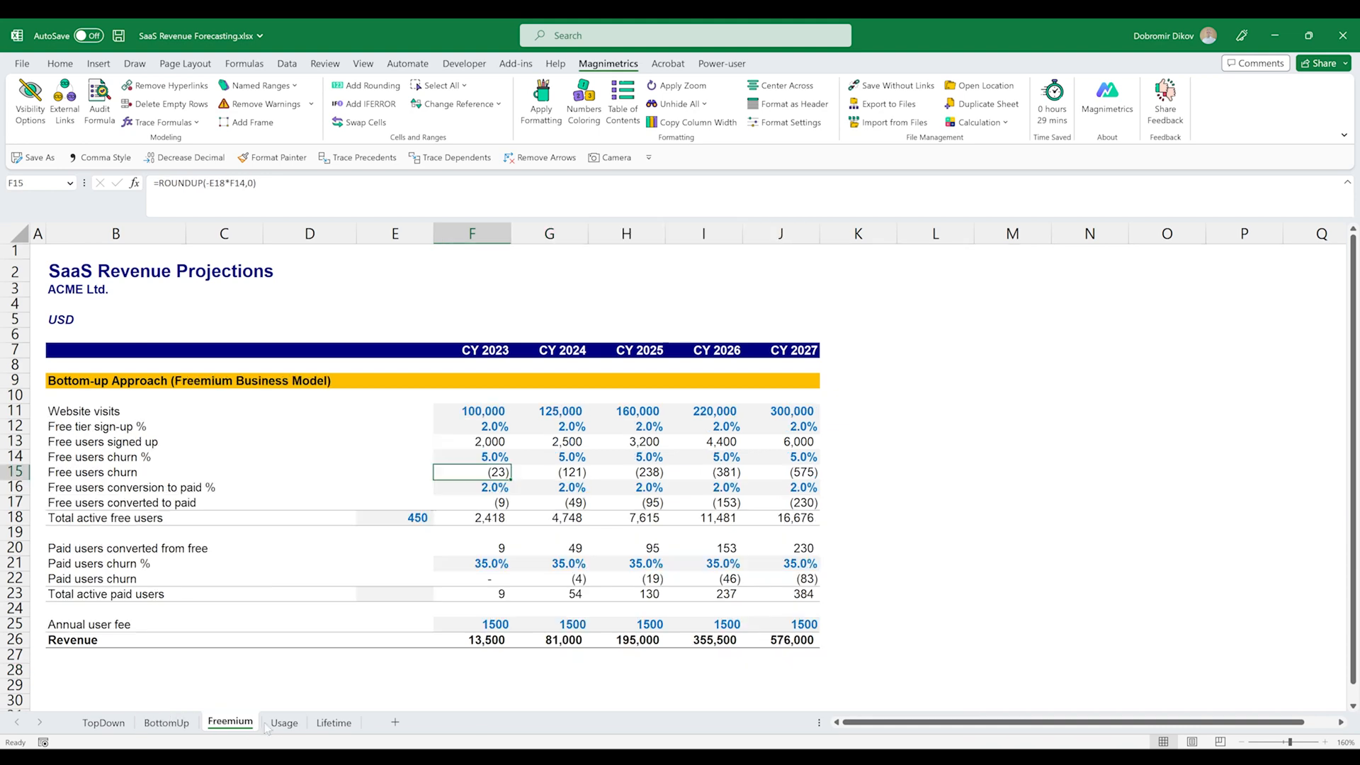
pyautogui.click(336, 726)
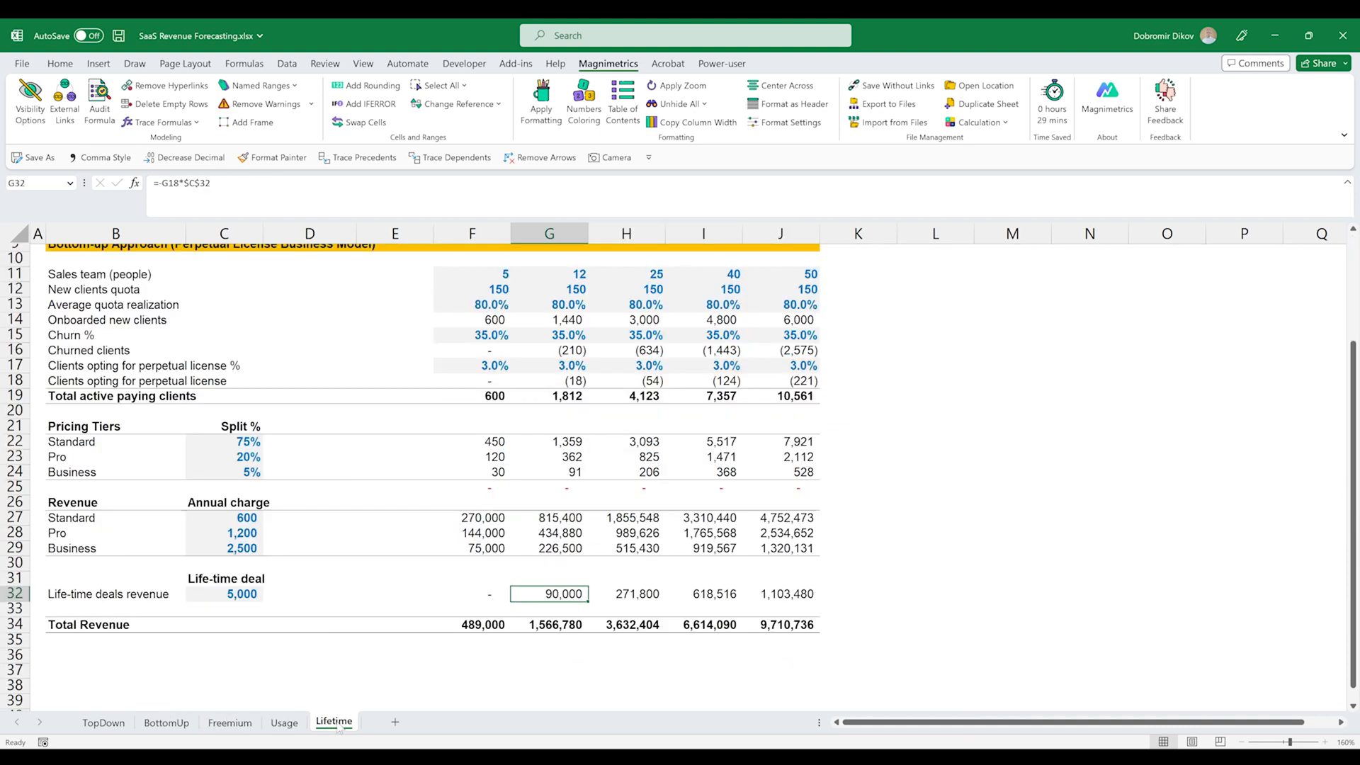
pyautogui.scroll(2, 325, 651)
pyautogui.scroll(1, 332, 657)
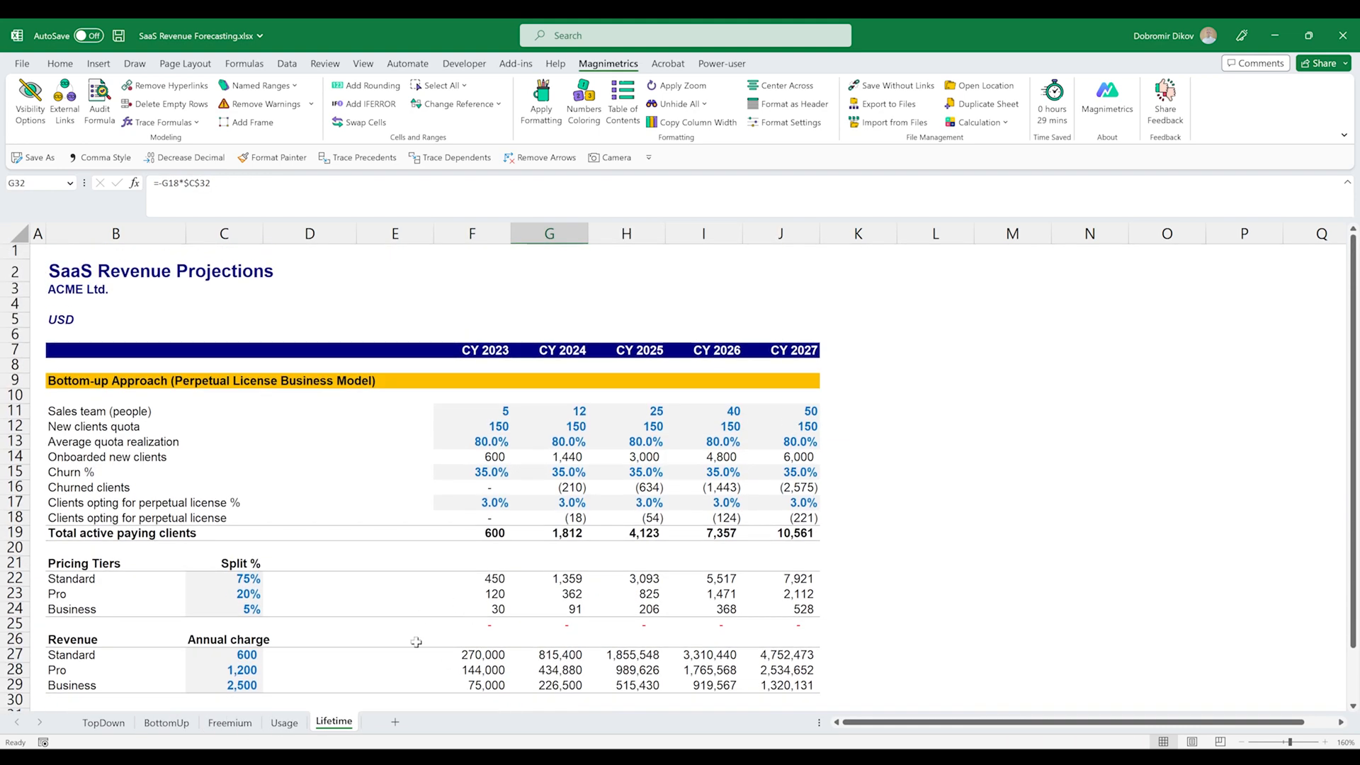
pyautogui.scroll(-2, 418, 643)
pyautogui.scroll(2, 544, 651)
pyautogui.scroll(-2, 526, 580)
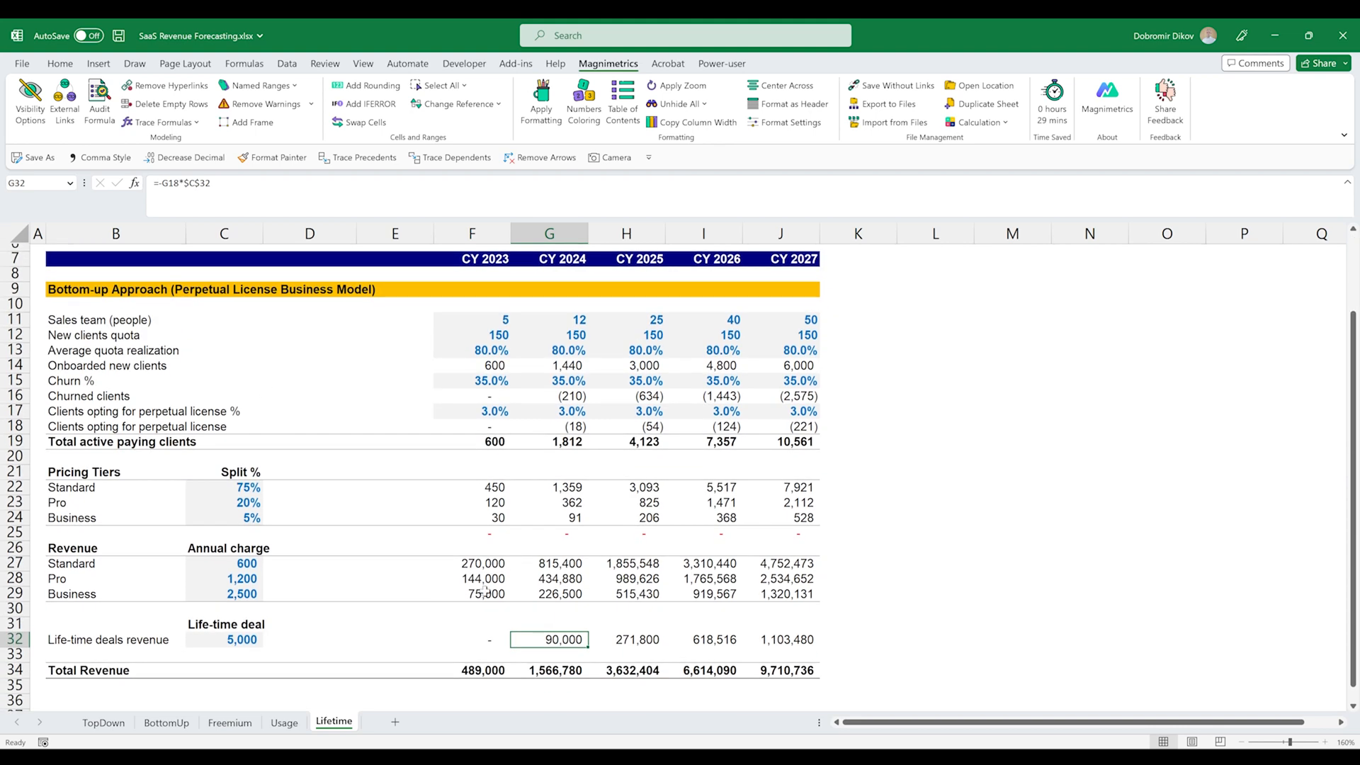